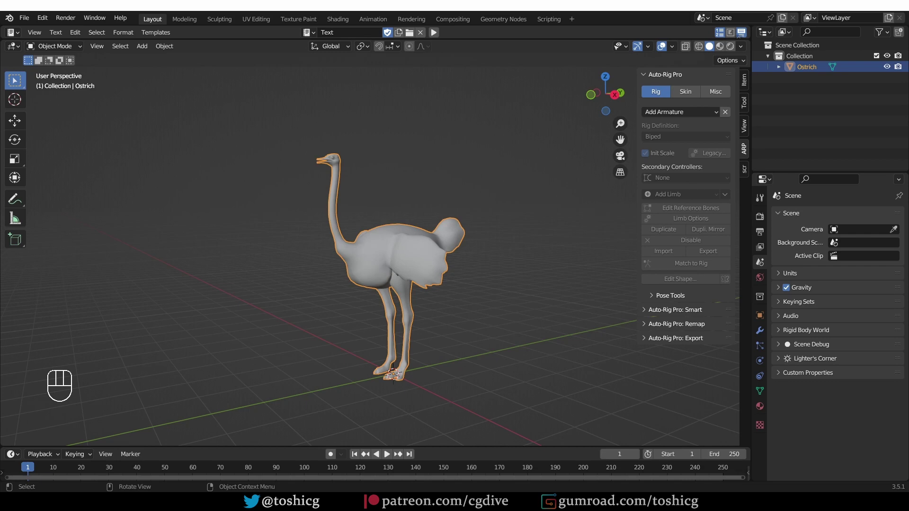
# Step: Add the Bird armature preset for the ostrich and enter reference bone editing
pyautogui.scroll(2, 423, 333)
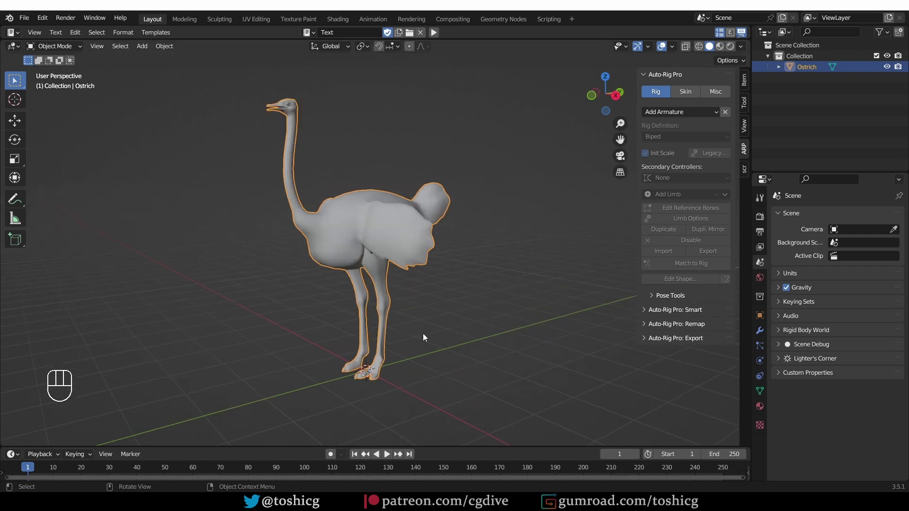
pyautogui.click(688, 116)
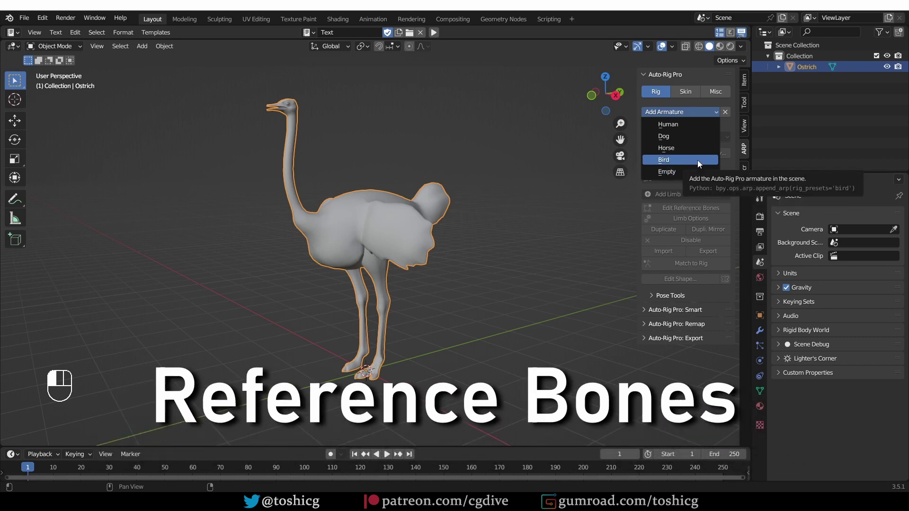
pyautogui.click(697, 160)
pyautogui.scroll(2, 387, 358)
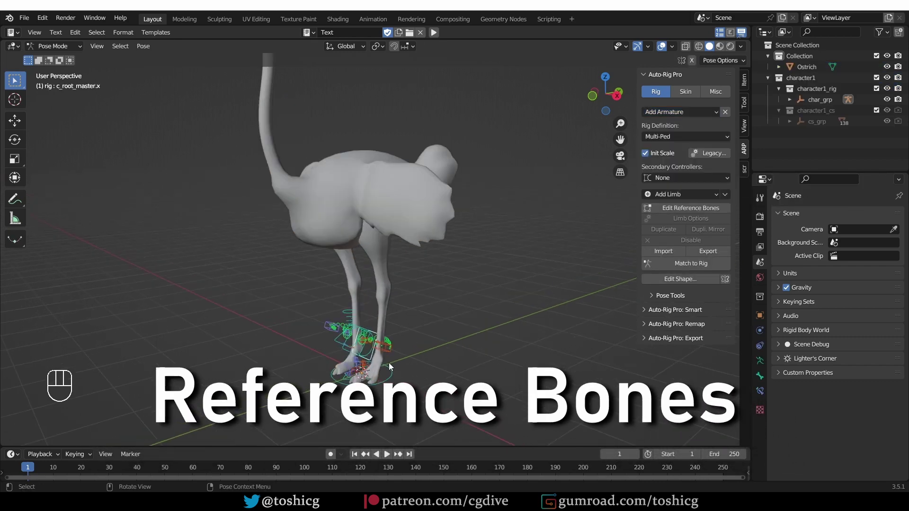
pyautogui.click(690, 208)
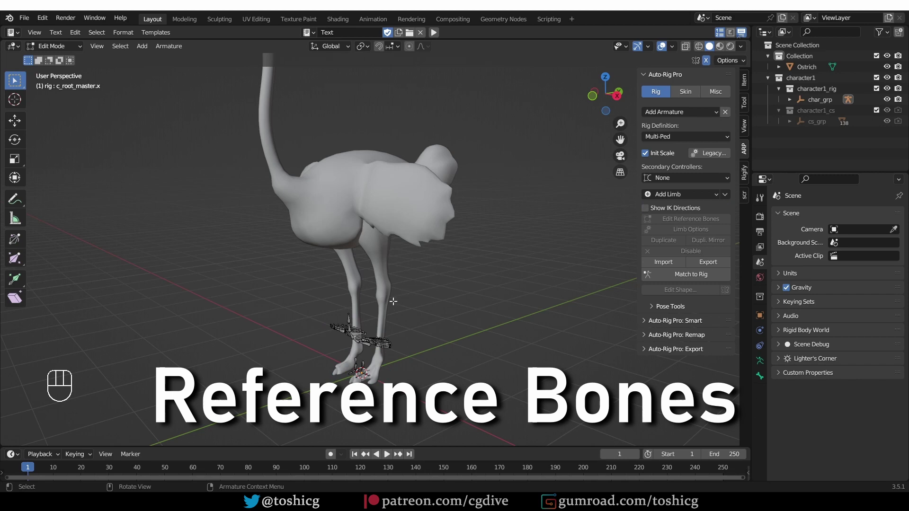
# Step: Scale all the reference bones up to the ostrich's size, using the 3D Cursor as the pivot point
pyautogui.press('a')
pyautogui.click(362, 46)
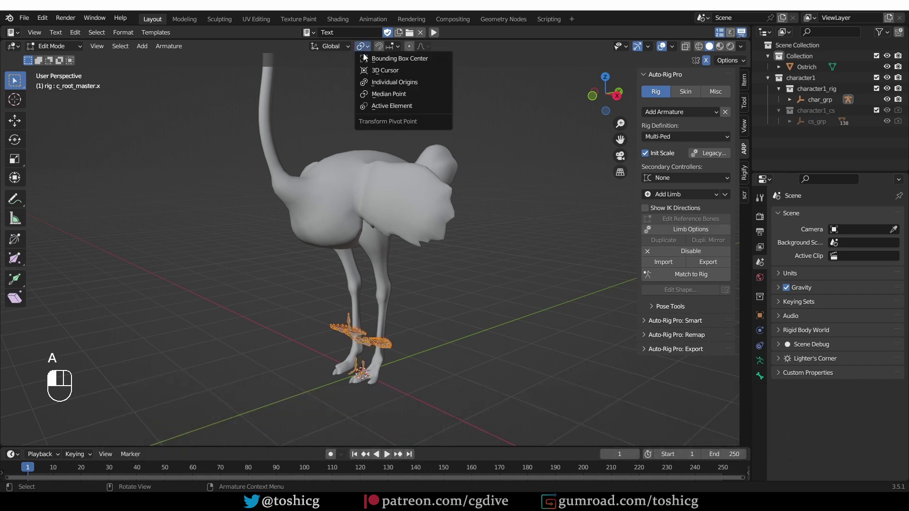
pyautogui.click(393, 71)
pyautogui.press('s')
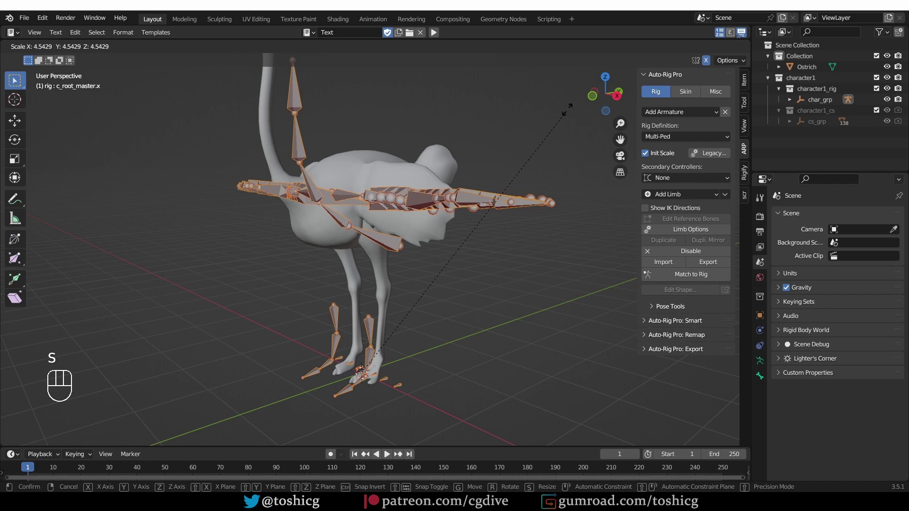
pyautogui.click(572, 73)
# Step: Turn off the Wings option in the left arm's limb options to remove its feather bones
pyautogui.moveTo(360, 208); pyautogui.dragTo(378, 240, button='middle')
pyautogui.click(356, 212)
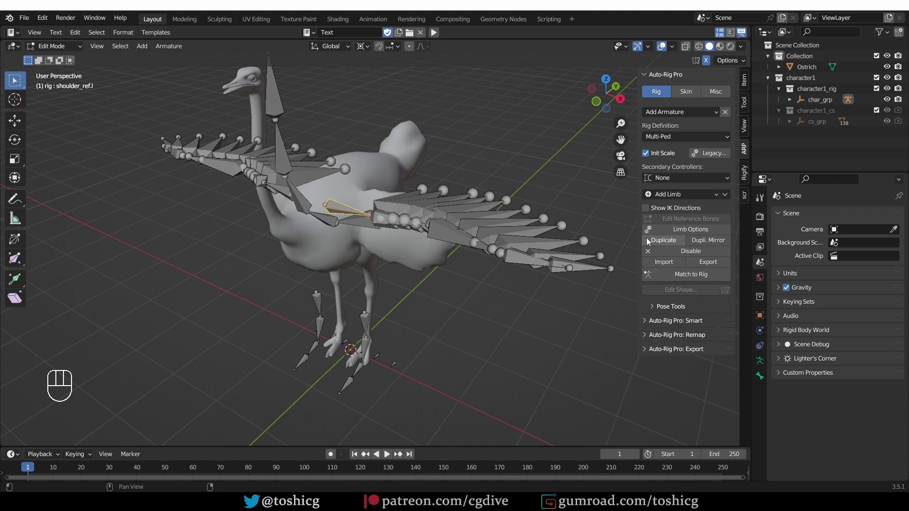
pyautogui.click(683, 231)
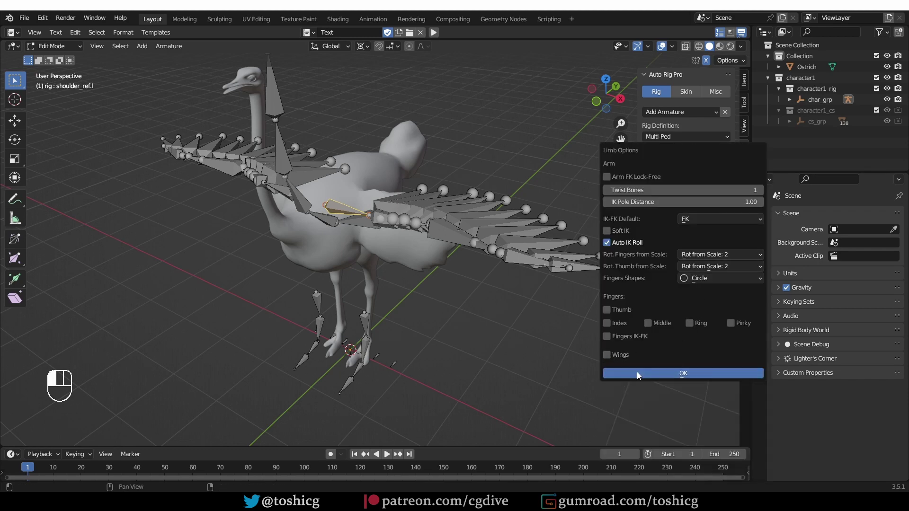
pyautogui.click(637, 372)
# Step: Turn off the Wings option in the right arm's limb options
pyautogui.moveTo(319, 310); pyautogui.dragTo(227, 240, button='middle')
pyautogui.click(227, 240)
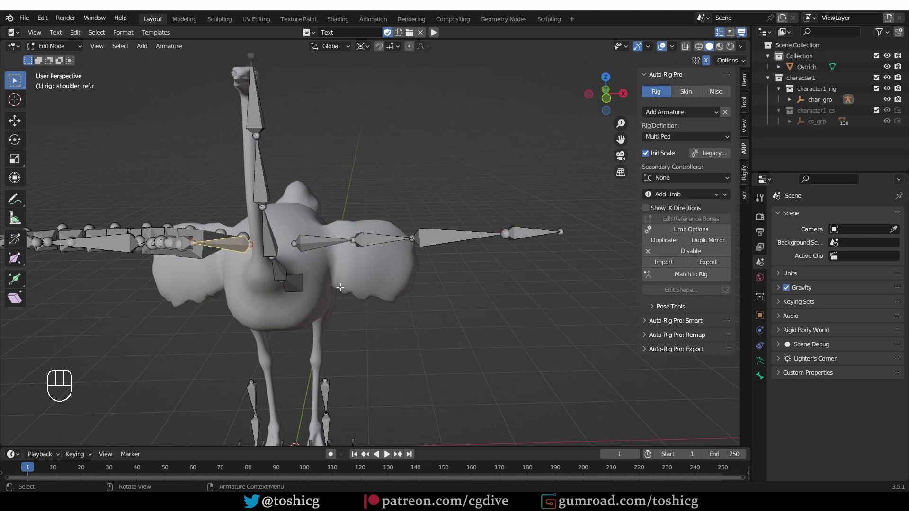
pyautogui.click(690, 229)
pyautogui.click(622, 357)
pyautogui.click(649, 376)
# Step: Rotate, scale and move the root and two spine bones together along the ostrich's body in side view, pivoting on the Bounding Box Center
pyautogui.moveTo(454, 355); pyautogui.dragTo(308, 310, button='middle')
pyautogui.scroll(-2, 290, 315)
pyautogui.hotkey('ctrl', 'z')
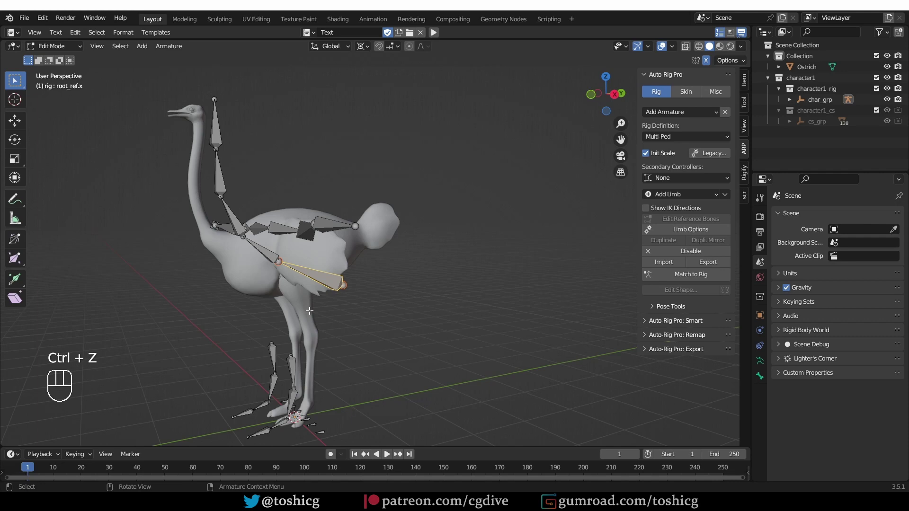
pyautogui.keyDown('shift'); pyautogui.click(253, 252); pyautogui.keyUp('shift')
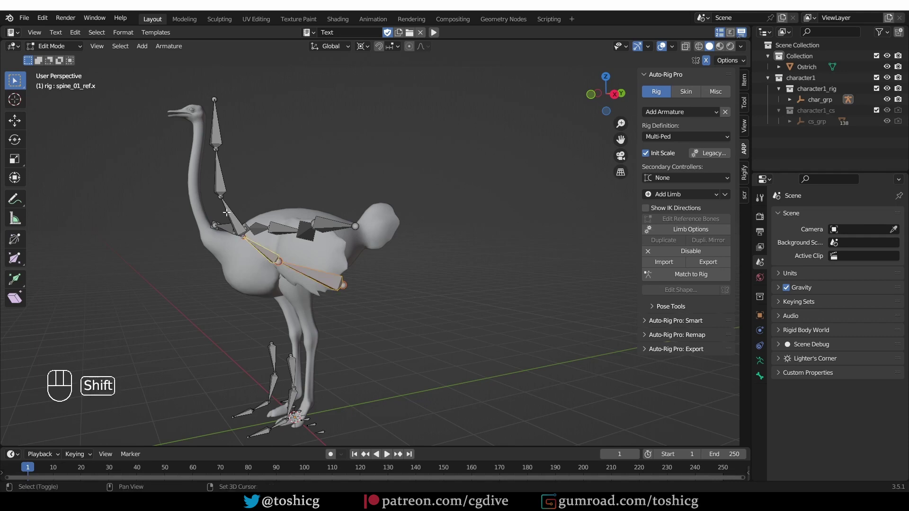
pyautogui.keyDown('shift'); pyautogui.click(244, 252); pyautogui.keyUp('shift')
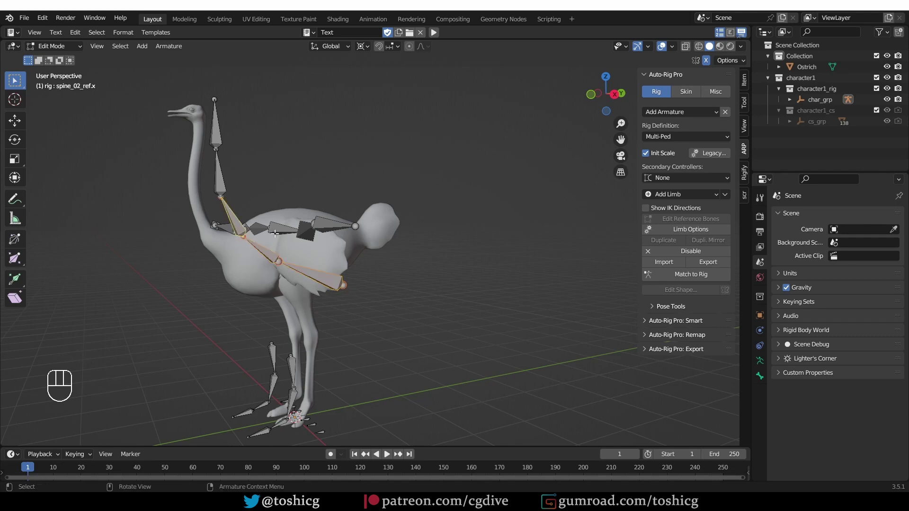
pyautogui.press('KP_3')
pyautogui.press('r')
pyautogui.rightClick(346, 268)
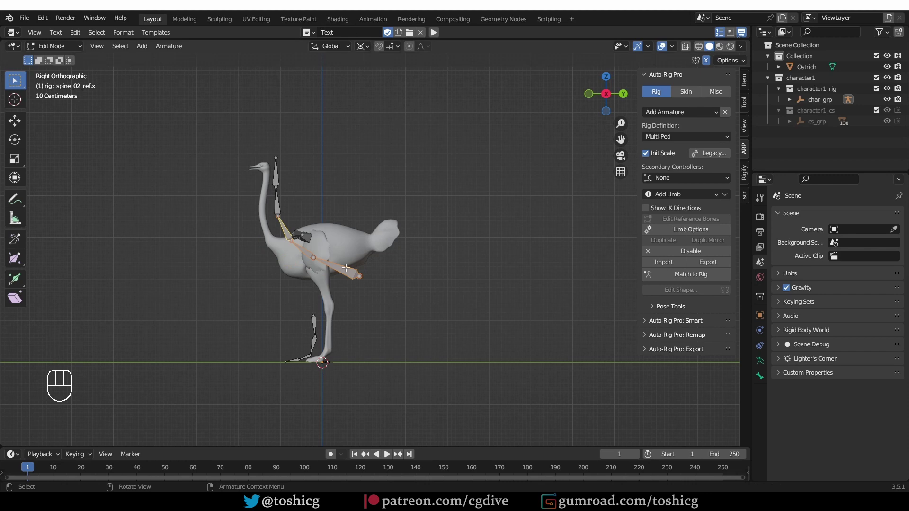
pyautogui.click(362, 46)
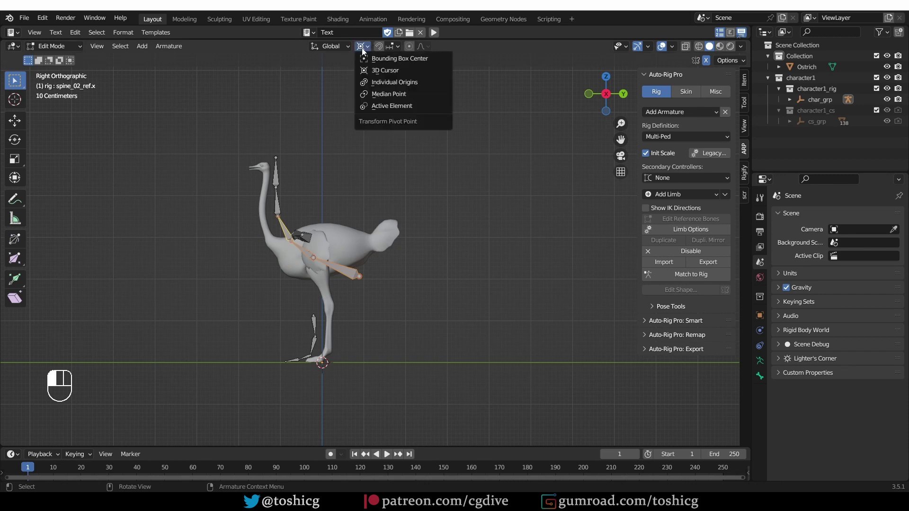
pyautogui.click(415, 62)
pyautogui.press('r')
pyautogui.click(425, 242)
pyautogui.press('s')
pyautogui.click(410, 243)
pyautogui.press('g')
pyautogui.click(408, 244)
# Step: Reposition the spine joints between the pelvis and the neck base into a nearly level line inside the body
pyautogui.press('g')
pyautogui.press('g')
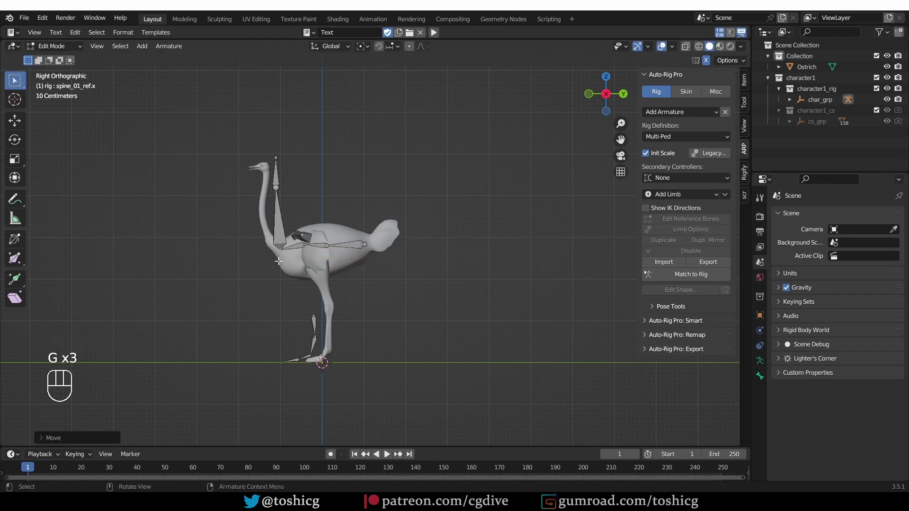
pyautogui.scroll(2, 317, 263)
pyautogui.click(330, 239)
pyautogui.press('g')
pyautogui.click(330, 241)
pyautogui.press('g')
pyautogui.click(297, 240)
pyautogui.press('g')
pyautogui.click(330, 240)
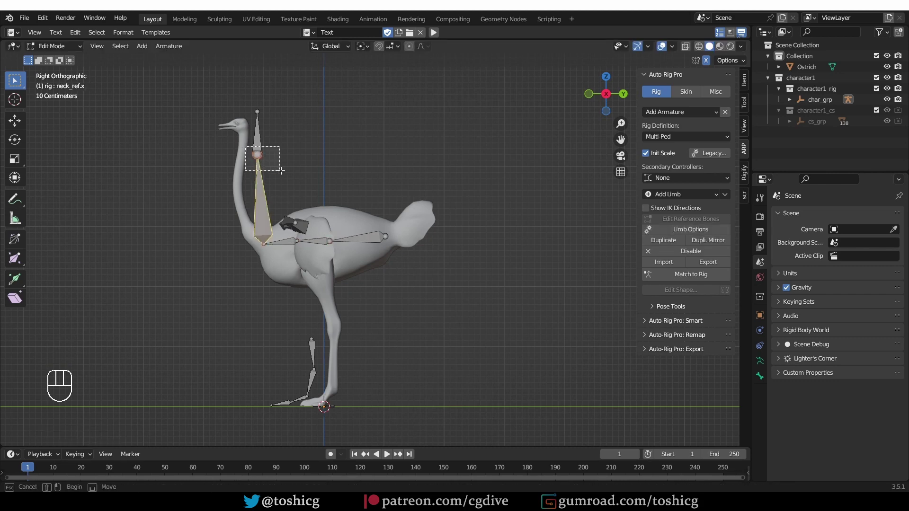
# Step: Scale down the head bone and move its base to the back of the ostrich's skull, where the neck meets the head
pyautogui.click(263, 143)
pyautogui.press('s')
pyautogui.click(259, 131)
pyautogui.press('g')
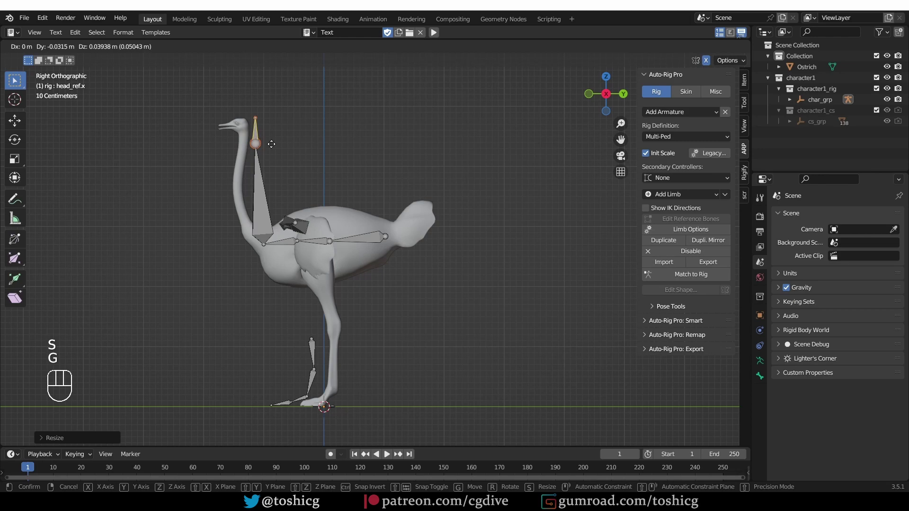
pyautogui.click(253, 124)
pyautogui.scroll(5, 253, 123)
pyautogui.scroll(1, 256, 128)
pyautogui.keyDown('shift'); pyautogui.moveTo(259, 135); pyautogui.dragTo(327, 169, button='middle'); pyautogui.keyUp('shift')
pyautogui.scroll(3, 327, 169)
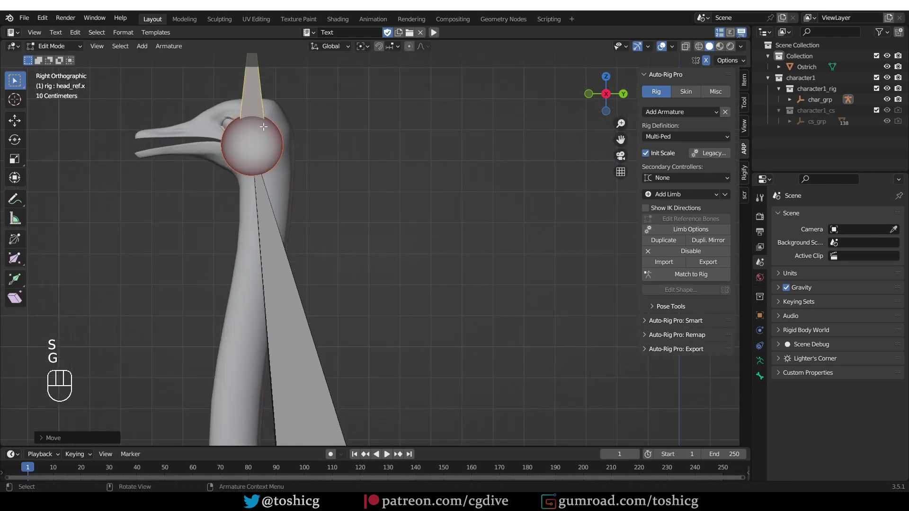
pyautogui.press('g')
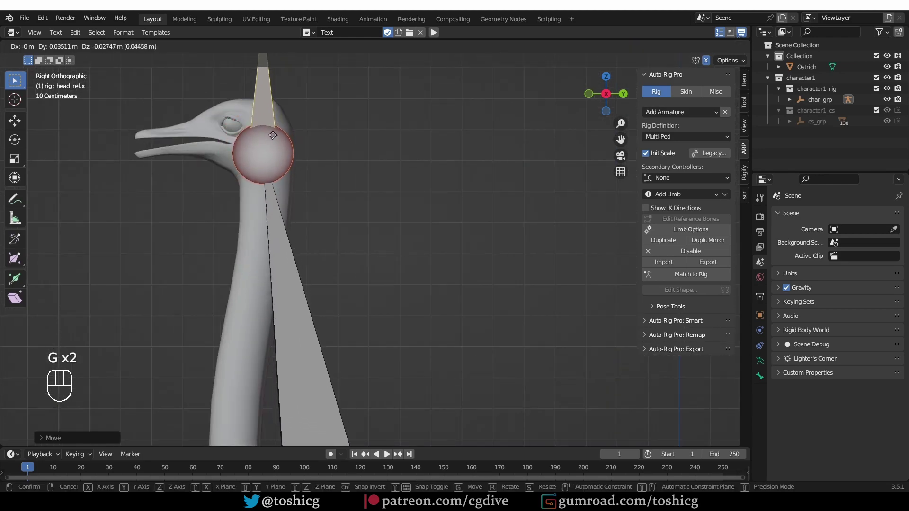
pyautogui.click(301, 210)
pyautogui.scroll(-5, 301, 210)
pyautogui.keyDown('shift'); pyautogui.moveTo(301, 210); pyautogui.dragTo(293, 122, button='middle'); pyautogui.keyUp('shift')
# Step: Set the neck's bone count to 6 in its limb options
pyautogui.click(298, 191)
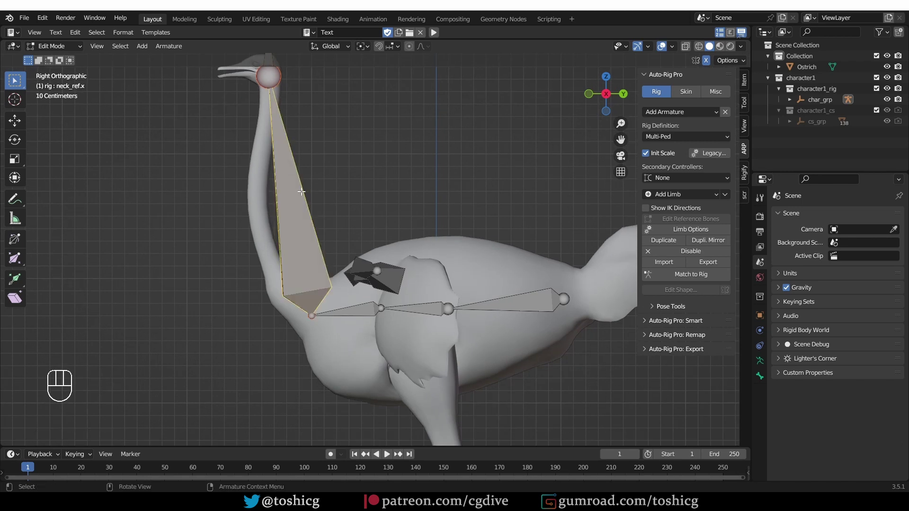
pyautogui.click(693, 229)
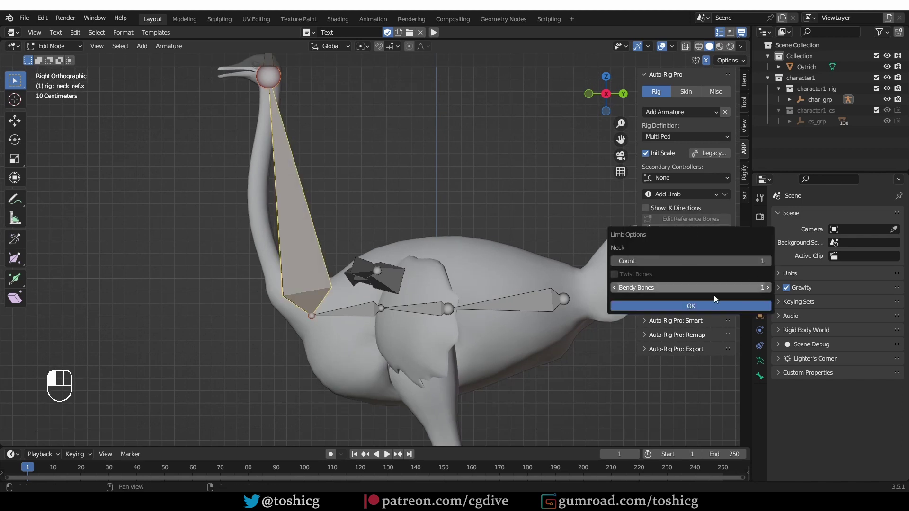
pyautogui.click(705, 259)
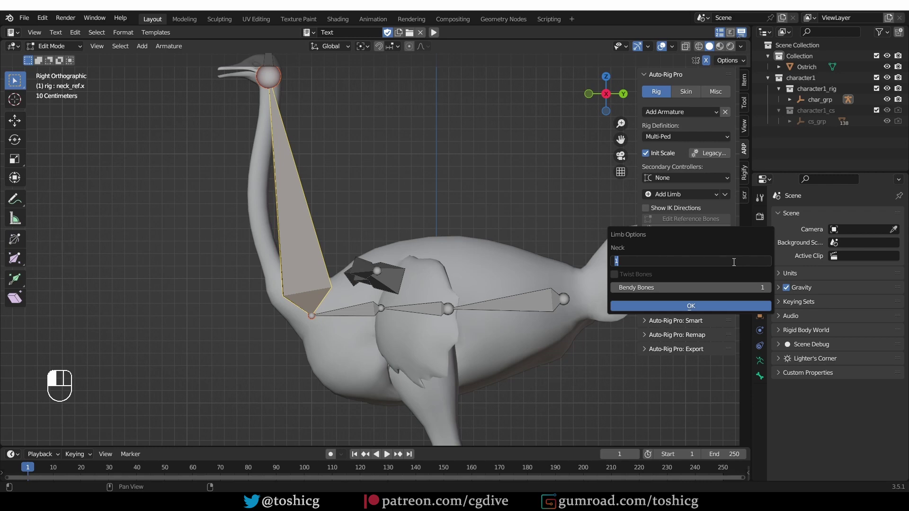
pyautogui.press('Return')
pyautogui.press('Return')
# Step: Move the neck joints one after another so the bone chain follows the ostrich's curved neck down to the chest
pyautogui.moveTo(260, 112); pyautogui.dragTo(304, 130)
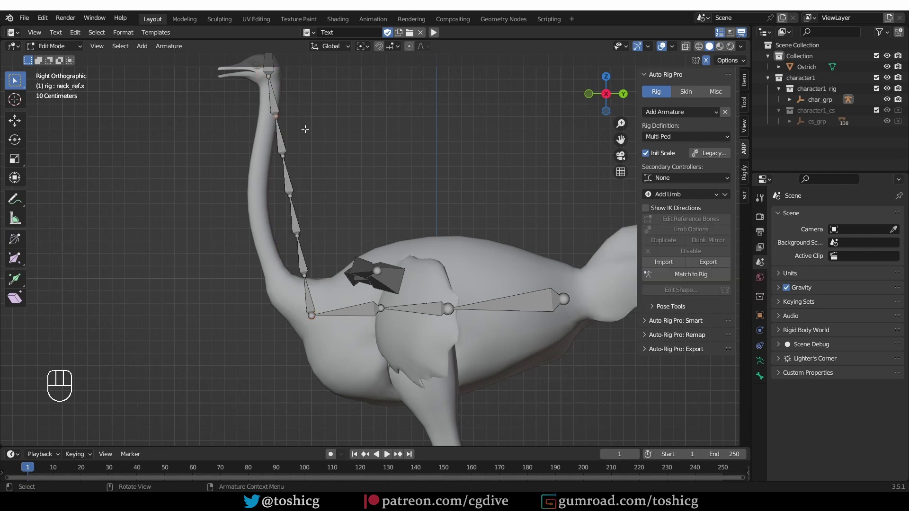
pyautogui.press('g')
pyautogui.click(292, 130)
pyautogui.moveTo(258, 148); pyautogui.dragTo(310, 250)
pyautogui.press('g')
pyautogui.click(276, 173)
pyautogui.press('g')
pyautogui.click(269, 222)
pyautogui.press('g')
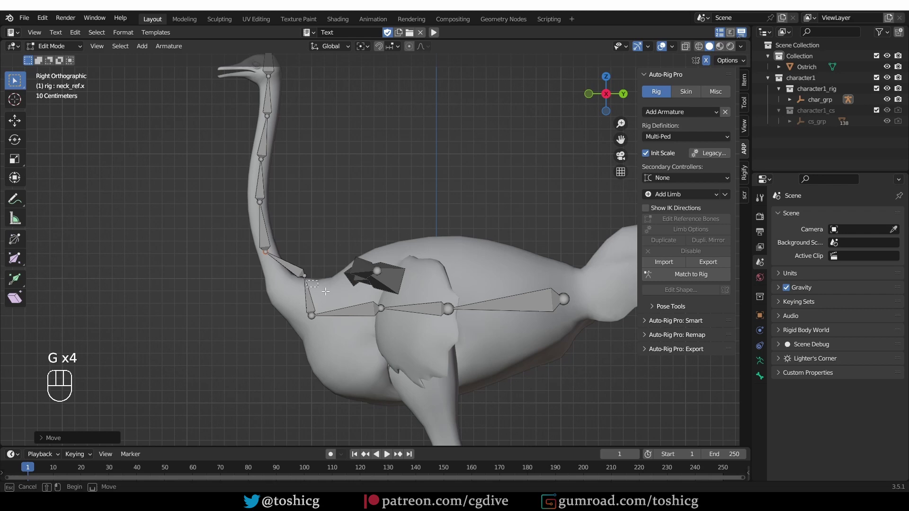
pyautogui.moveTo(298, 303); pyautogui.dragTo(324, 326)
pyautogui.press('g')
pyautogui.click(322, 321)
# Step: Adjust the tip of the head bone so it ends at the top of the skull
pyautogui.scroll(-1, 318, 284)
pyautogui.keyDown('shift'); pyautogui.moveTo(312, 199); pyautogui.dragTo(317, 274, button='middle'); pyautogui.keyUp('shift')
pyautogui.moveTo(290, 128); pyautogui.dragTo(305, 142)
pyautogui.press('g')
pyautogui.click(298, 166)
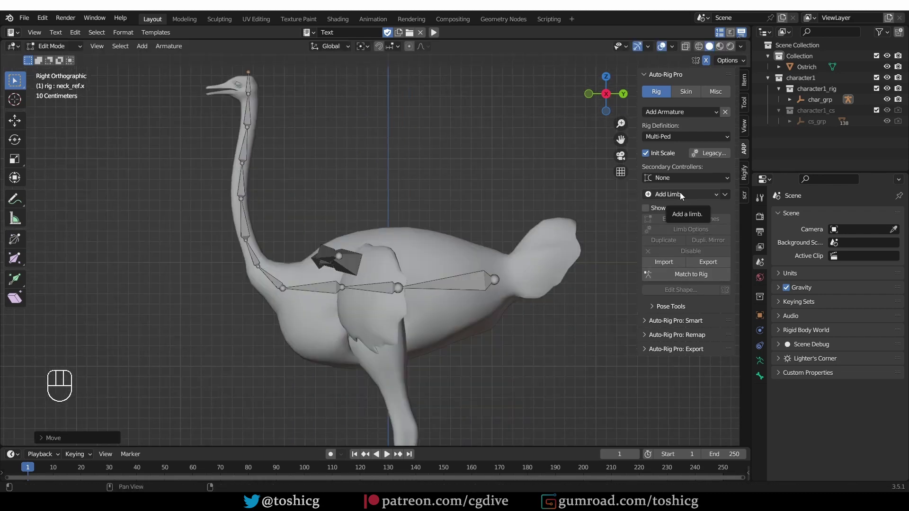
# Step: Add a Tail limb and move it to the rear end of the spine
pyautogui.click(679, 192)
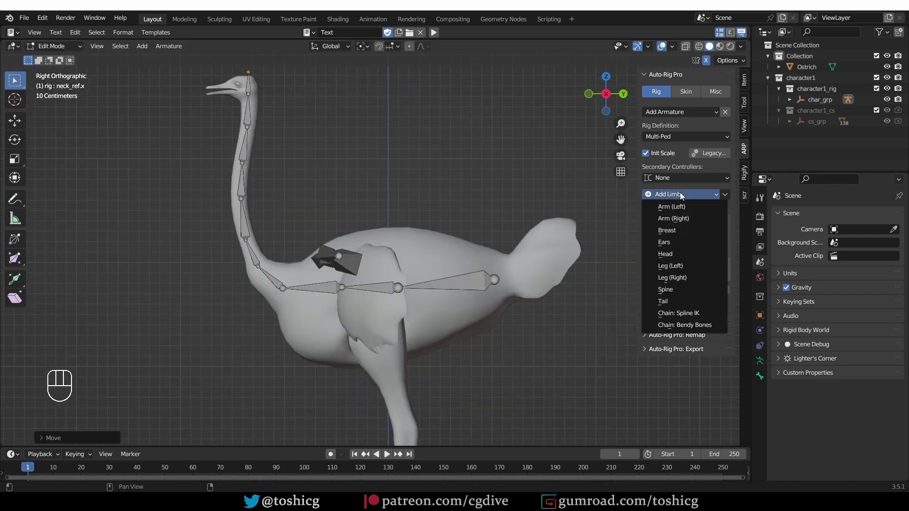
pyautogui.click(706, 302)
pyautogui.scroll(-4, 549, 331)
pyautogui.press('g')
pyautogui.click(575, 237)
pyautogui.scroll(3, 538, 292)
# Step: Set the tail's bone count to 3 in its limb options
pyautogui.click(536, 261)
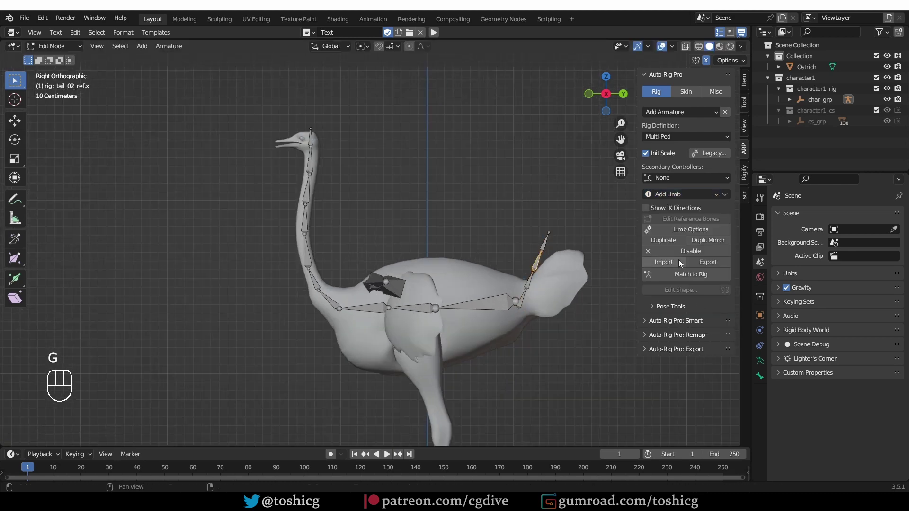
pyautogui.click(696, 229)
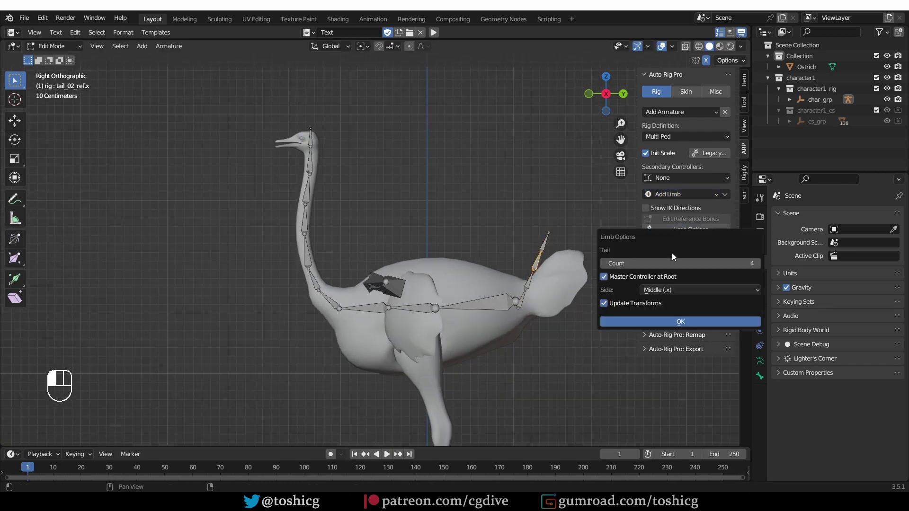
pyautogui.click(669, 322)
# Step: Move the tail chain's root joint next to the rear end of the pelvis bone in side view
pyautogui.press('KP_3')
pyautogui.press('Tab')
pyautogui.scroll(5, 423, 253)
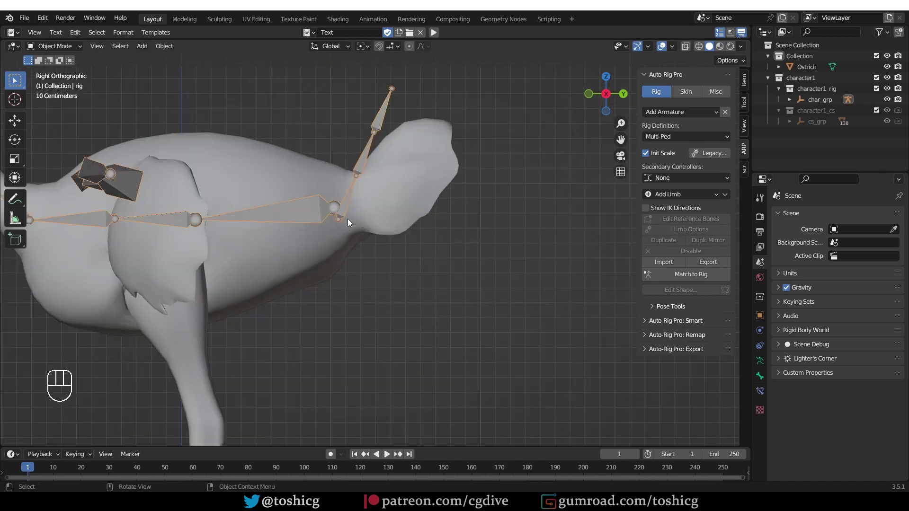
pyautogui.press('Tab')
pyautogui.press('g')
pyautogui.click(342, 214)
pyautogui.click(345, 211)
pyautogui.press('g')
pyautogui.click(345, 221)
pyautogui.press('g')
pyautogui.press('s')
pyautogui.press('g')
pyautogui.click(342, 226)
# Step: Move the remaining tail joints into the tail feathers, ending near their rear tip
pyautogui.click(358, 180)
pyautogui.press('g')
pyautogui.click(379, 201)
pyautogui.click(381, 140)
pyautogui.press('g')
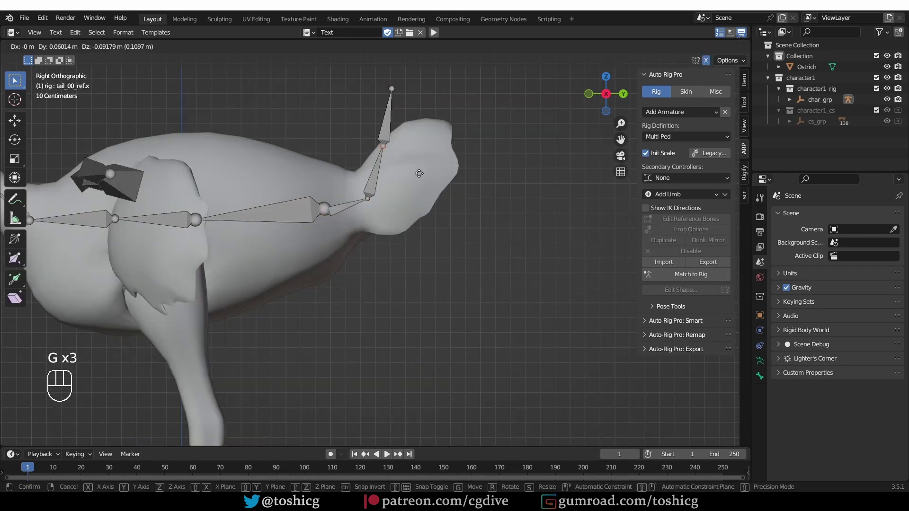
pyautogui.click(421, 190)
pyautogui.click(403, 102)
# Step: Fine-tune the joint between pelvis and tail and the middle tail joints so the chain runs smoothly from spine to tail tip
pyautogui.click(320, 210)
pyautogui.press('g')
pyautogui.press('g')
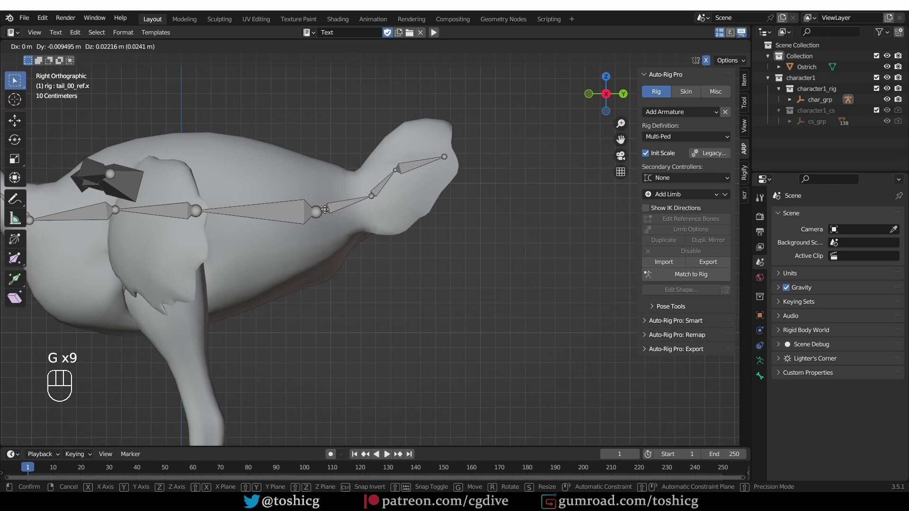
pyautogui.click(395, 170)
pyautogui.press('g')
pyautogui.press('g')
pyautogui.click(371, 197)
pyautogui.press('g')
pyautogui.click(367, 195)
pyautogui.scroll(-3, 291, 191)
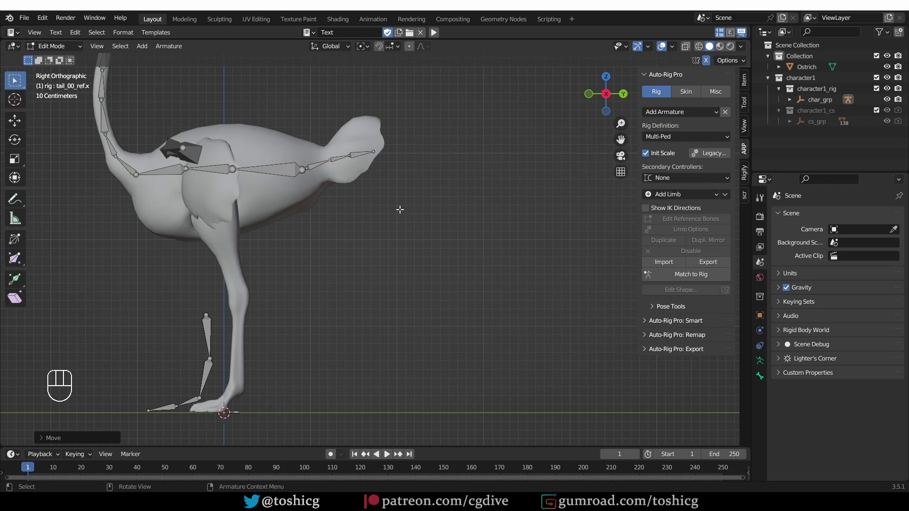
# Step: Leave armature editing and return to Object Mode with the arm and leg bones in perspective view
pyautogui.moveTo(400, 210); pyautogui.dragTo(274, 207, button='middle')
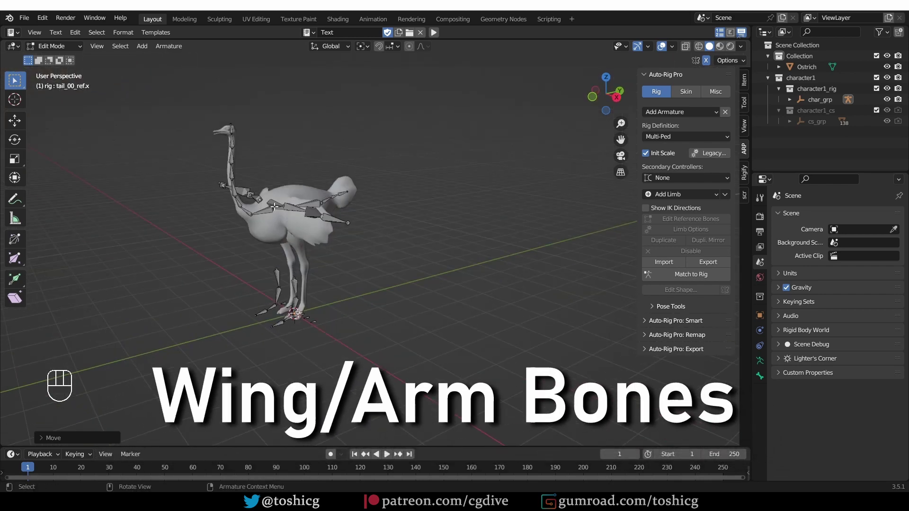
pyautogui.scroll(2, 313, 215)
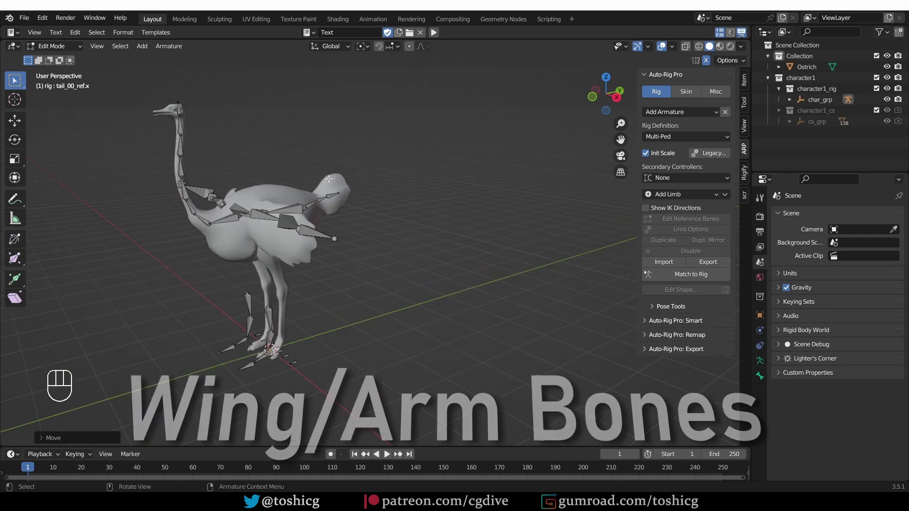
pyautogui.moveTo(261, 356); pyautogui.dragTo(312, 246, button='middle')
pyautogui.press('Tab')
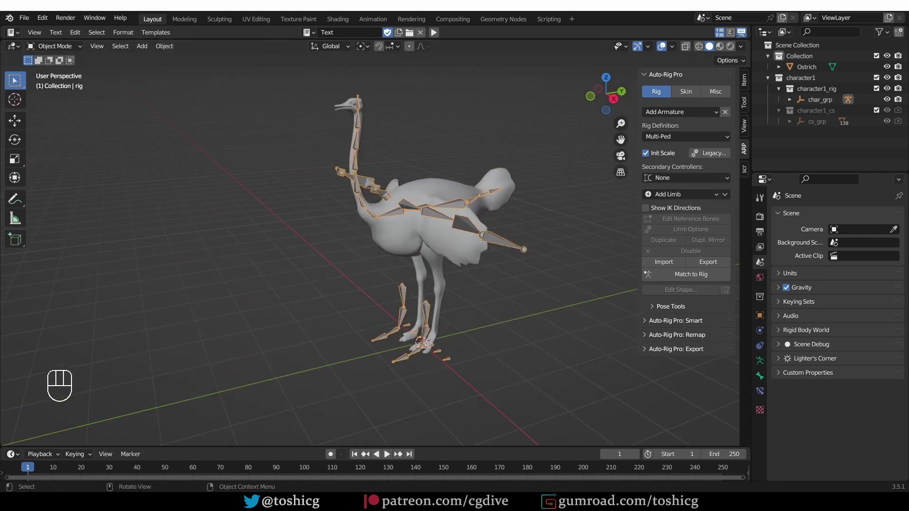
# Step: Position the ostrich skeleton reference image beside the model in right side view
pyautogui.press('KP_3')
pyautogui.moveTo(197, 266); pyautogui.dragTo(196, 267)
pyautogui.scroll(-1, 203, 296)
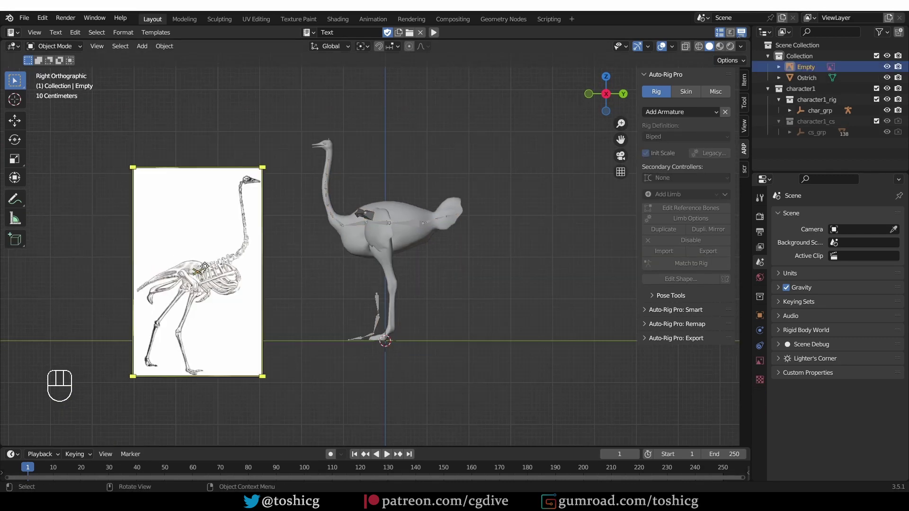
pyautogui.press('g')
pyautogui.click(182, 251)
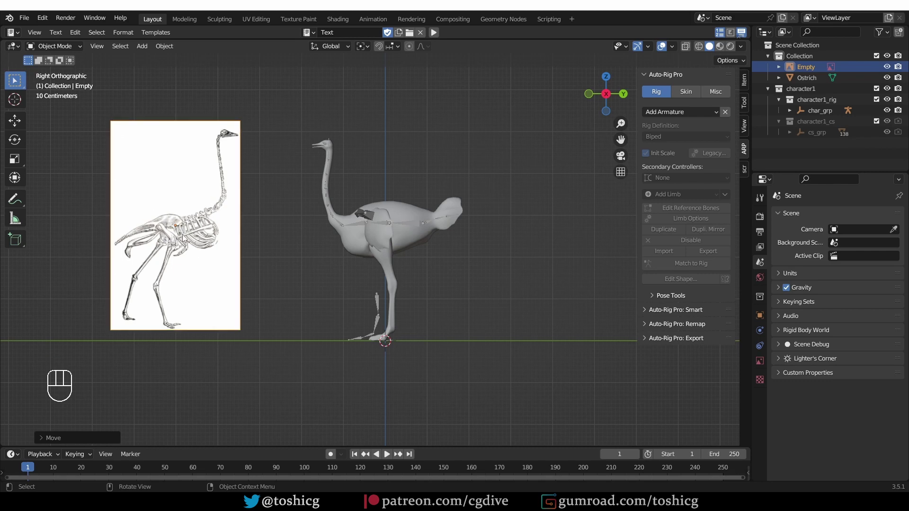
# Step: Trace the wing bones on the skeleton reference image with annotation strokes
pyautogui.scroll(3, 199, 245)
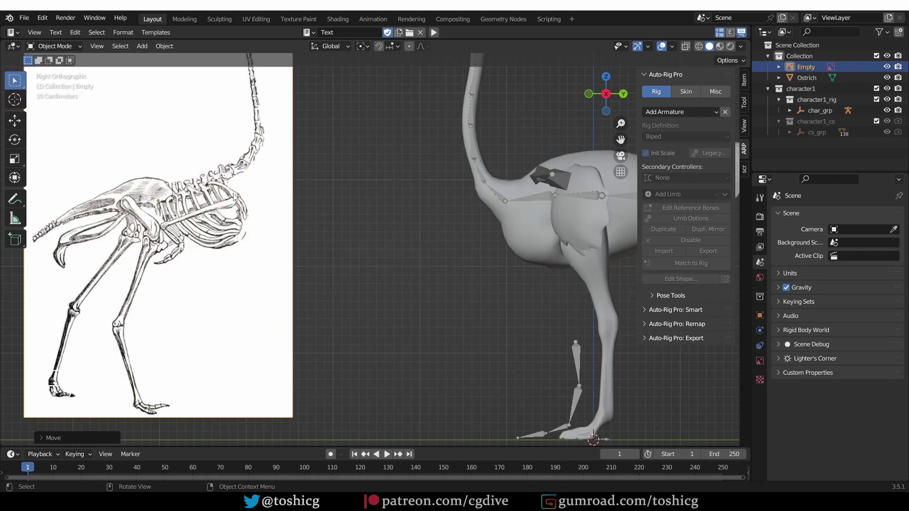
pyautogui.moveTo(234, 203)
pyautogui.mouseDown()
pyautogui.moveTo(169, 225)
pyautogui.moveTo(183, 243)
pyautogui.moveTo(158, 263)
pyautogui.mouseUp()
pyautogui.hotkey('ctrl', 'z')
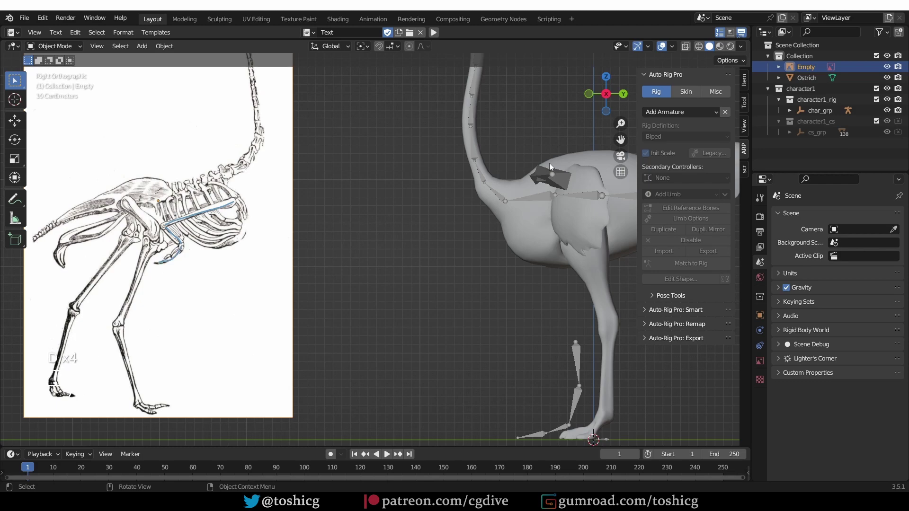
# Step: Edit the rig armature and shrink the left shoulder reference bone in front view
pyautogui.moveTo(549, 163); pyautogui.dragTo(393, 199, button='middle')
pyautogui.click(405, 215)
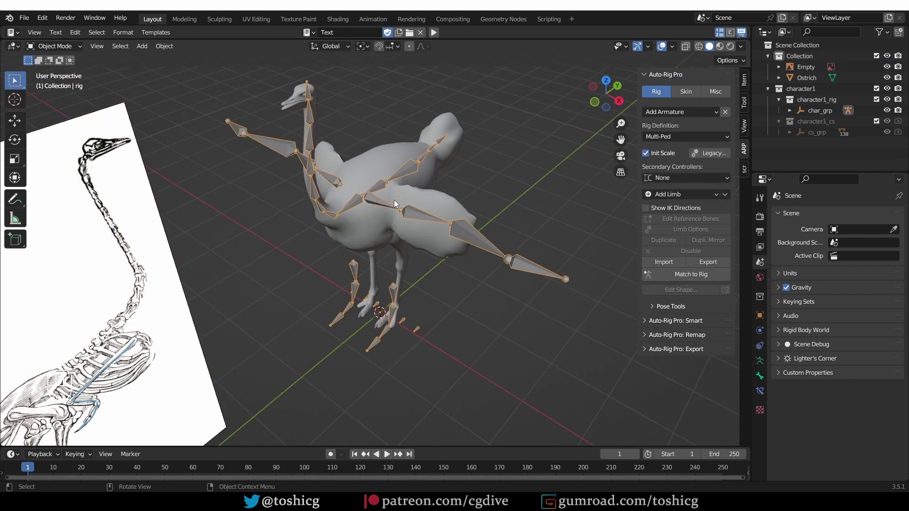
pyautogui.moveTo(406, 240); pyautogui.dragTo(411, 253, button='middle')
pyautogui.press('Tab')
pyautogui.click(399, 211)
pyautogui.press('KP_1')
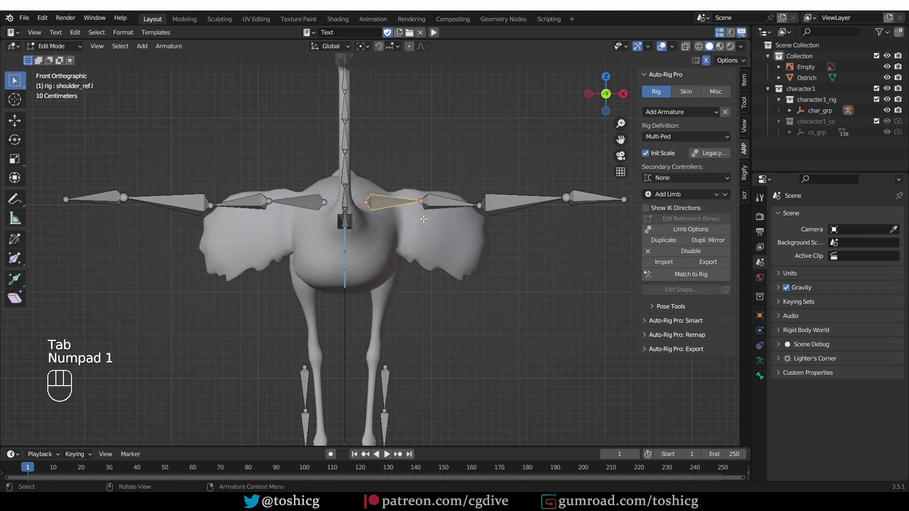
pyautogui.press('s')
pyautogui.click(426, 235)
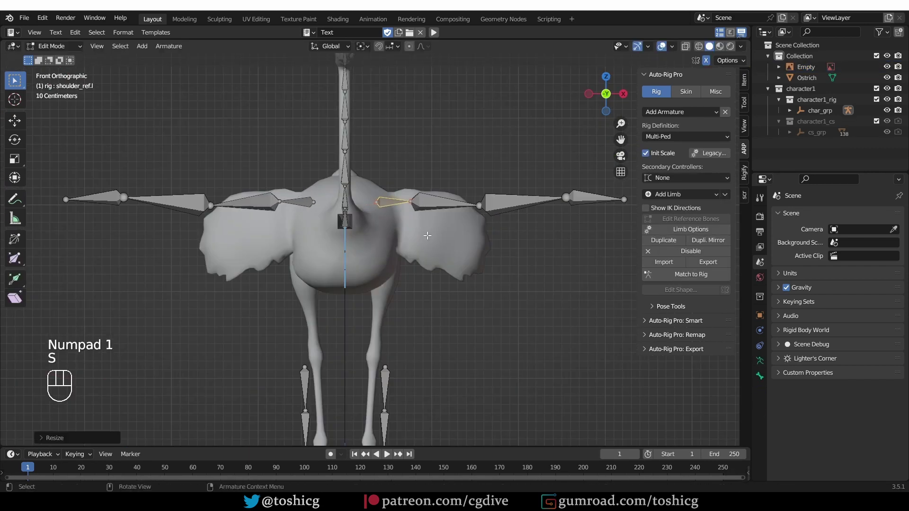
# Step: Move the left shoulder bone inward and down and shrink it further so it sits between the spine and the wing root
pyautogui.press('g')
pyautogui.click(409, 240)
pyautogui.press('s')
pyautogui.click(418, 240)
pyautogui.press('g')
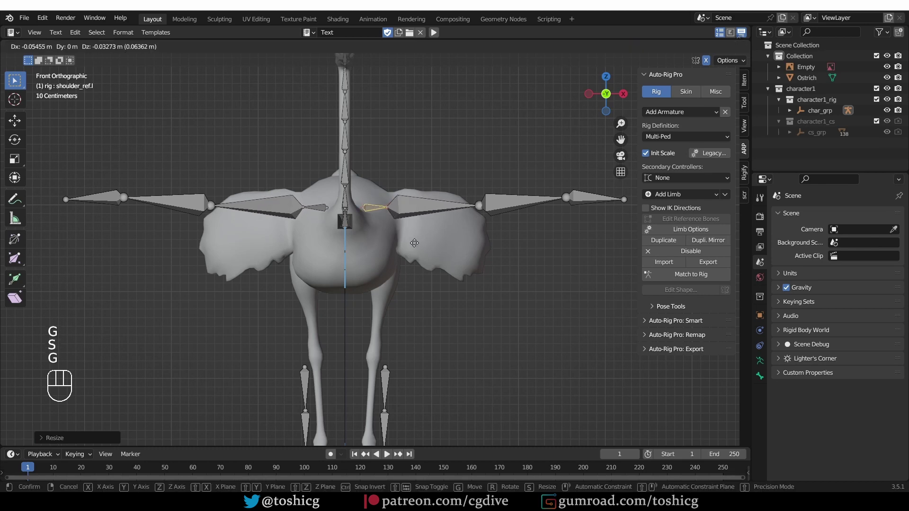
pyautogui.click(414, 242)
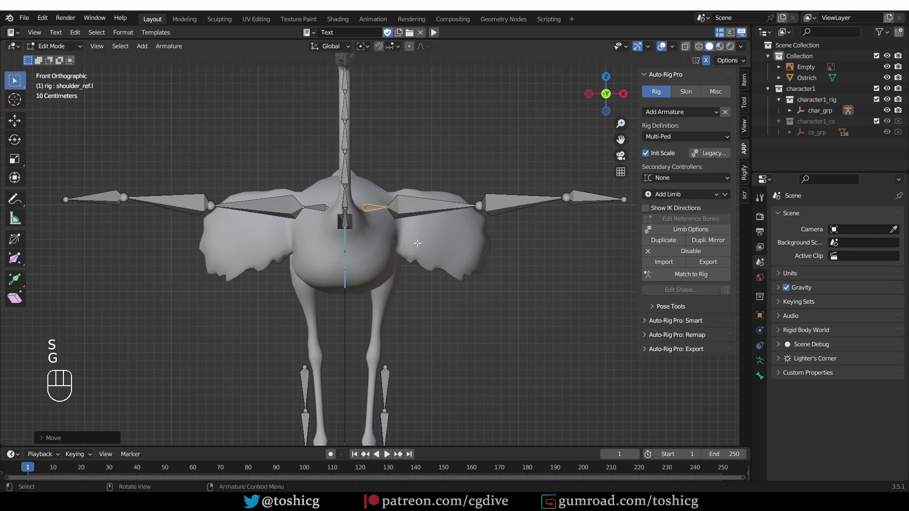
pyautogui.press('s')
pyautogui.click(413, 241)
pyautogui.press('s')
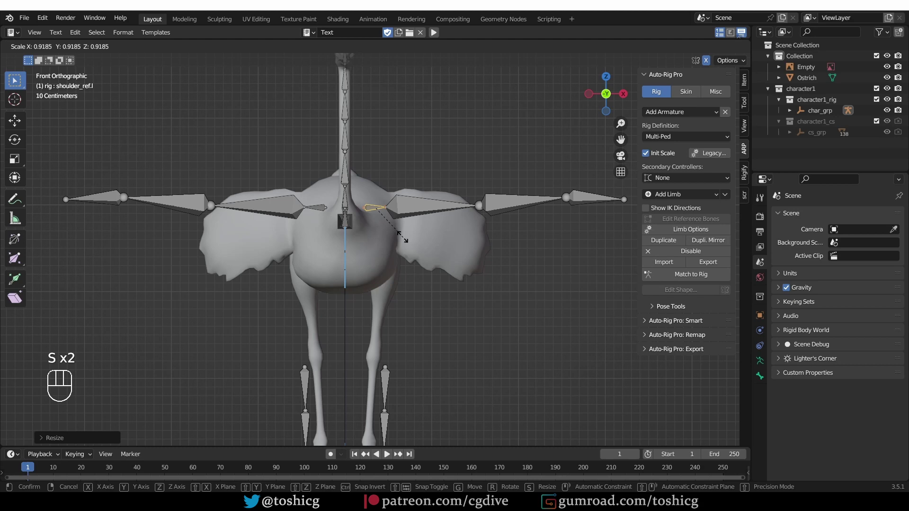
pyautogui.click(387, 200)
pyautogui.press('g')
pyautogui.click(391, 203)
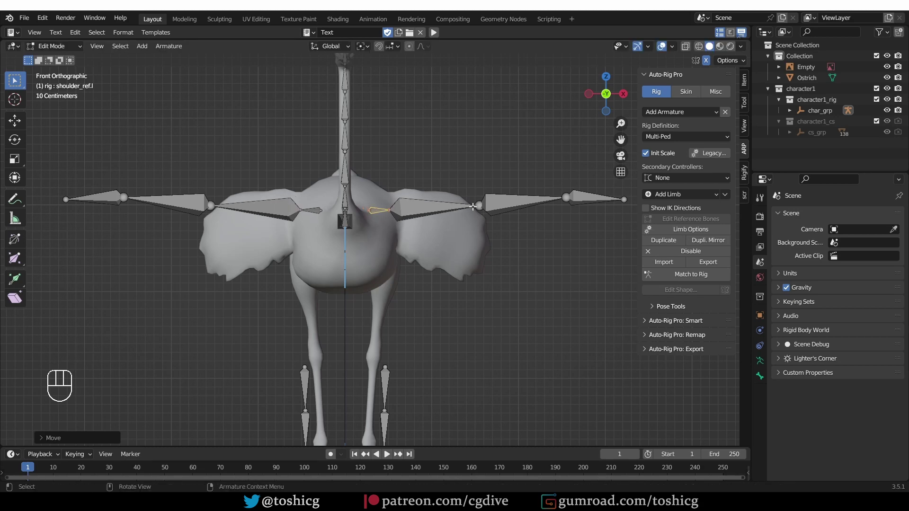
# Step: Scale down the left forearm and hand bones together and move them inward over the outer part of the wing
pyautogui.click(475, 206)
pyautogui.press('g')
pyautogui.click(459, 209)
pyautogui.moveTo(464, 172); pyautogui.dragTo(662, 251)
pyautogui.hotkey('ctrl', 'z')
pyautogui.hotkey('ctrl', 'z')
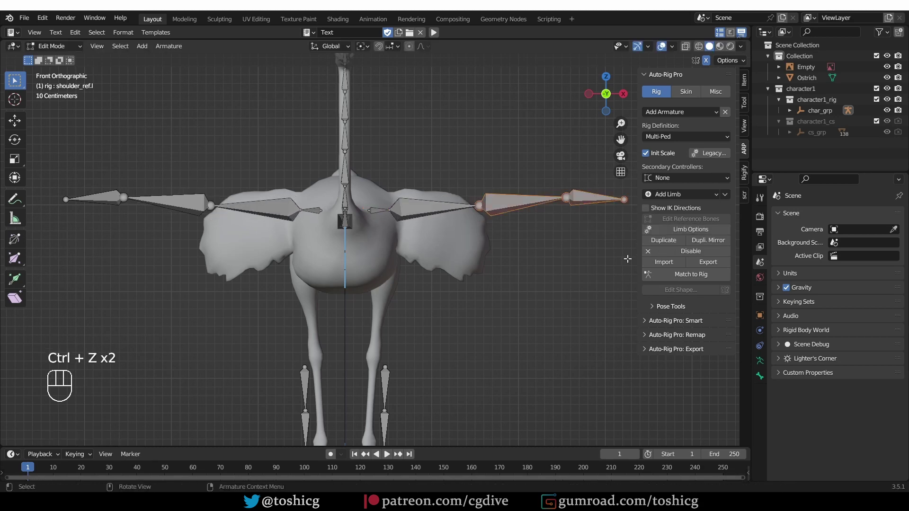
pyautogui.press('s')
pyautogui.click(550, 202)
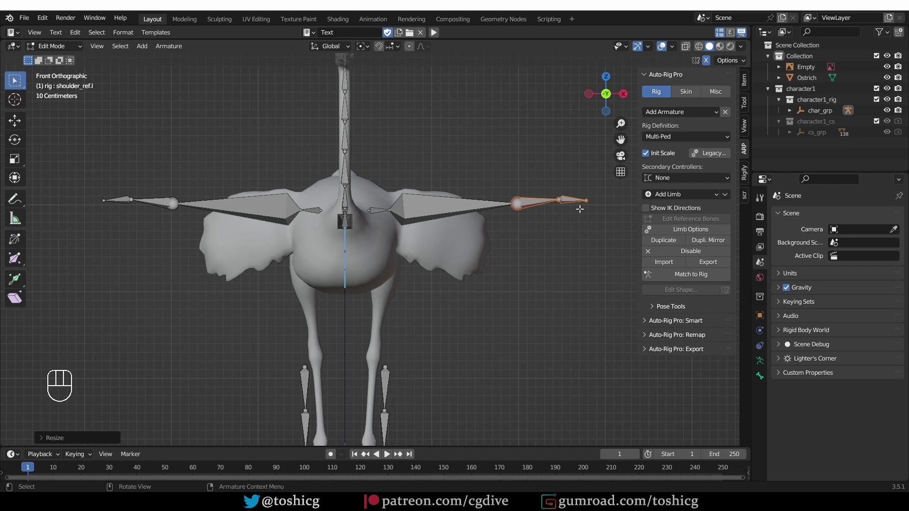
pyautogui.press('g')
pyautogui.press('s')
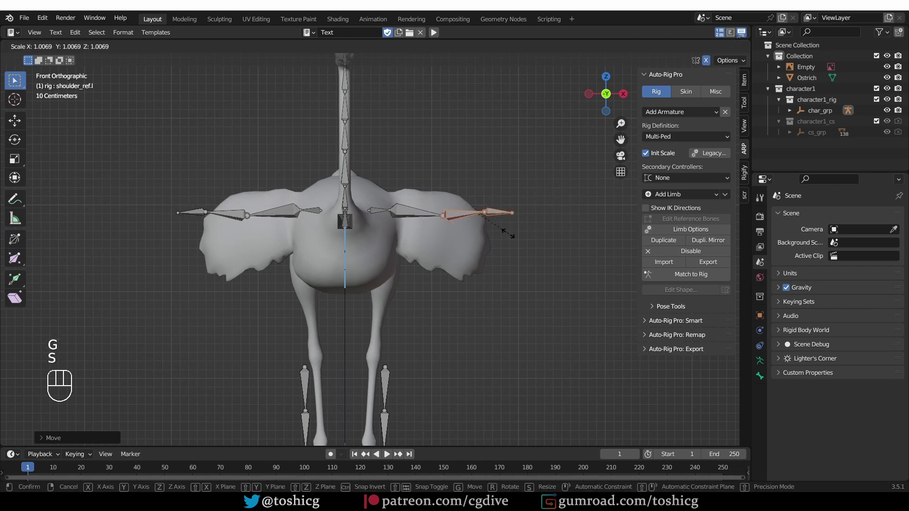
pyautogui.click(481, 229)
# Step: Rotate the left forearm and hand bones downward and adjust their position and size to end near the wing's outer edge
pyautogui.press('g')
pyautogui.click(479, 237)
pyautogui.press('r')
pyautogui.click(487, 254)
pyautogui.press('g')
pyautogui.click(487, 260)
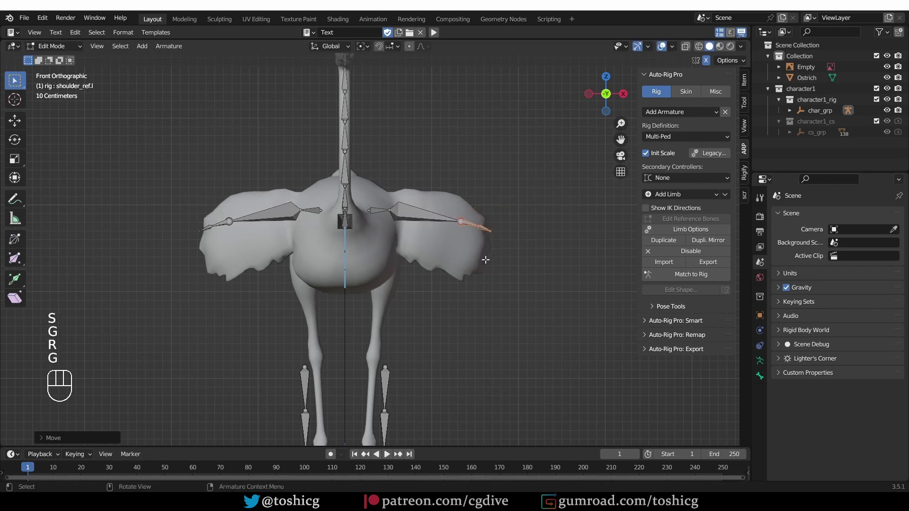
pyautogui.press('s')
pyautogui.click(495, 261)
# Step: Extend the selection to the whole left wing chain and move it back toward the wing root in top view
pyautogui.press('KP_7')
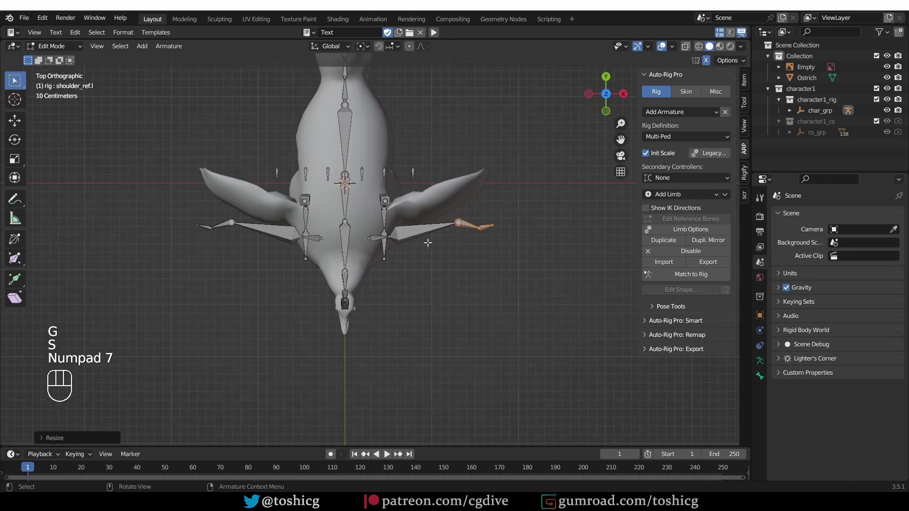
pyautogui.press('shift+ctrl+KP_Add')
pyautogui.press('ctrl+KP_Add')
pyautogui.press('ctrl+KP_Add')
pyautogui.press('g')
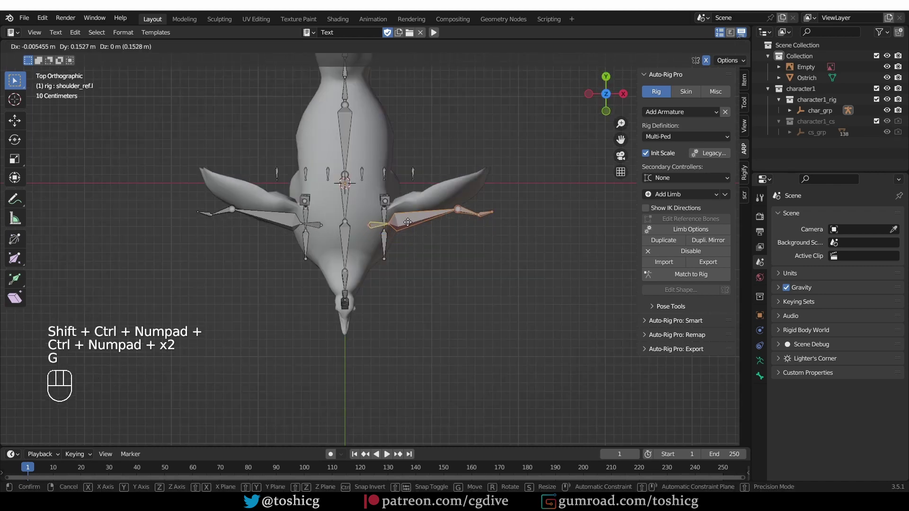
pyautogui.click(408, 218)
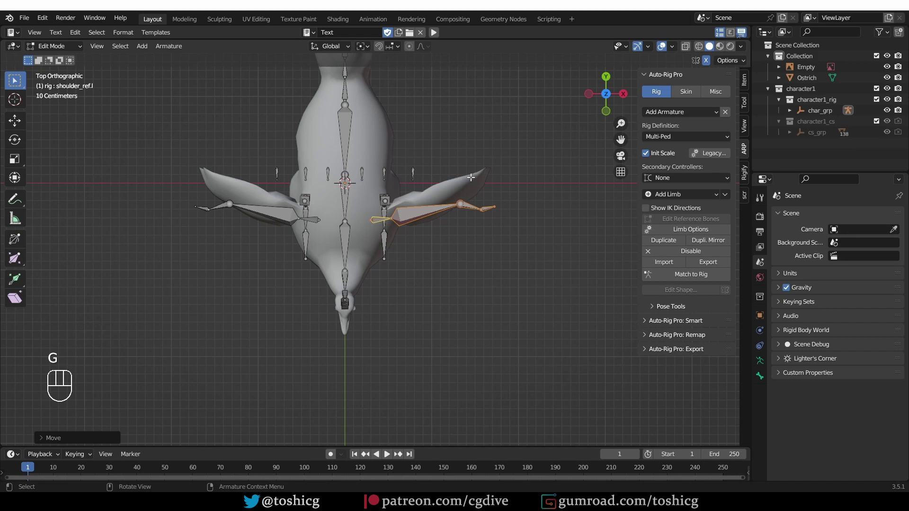
# Step: Rotate the left forearm and hand bones backward and move them into the wing tip in top view
pyautogui.moveTo(455, 175); pyautogui.dragTo(532, 228)
pyautogui.press('r')
pyautogui.click(515, 193)
pyautogui.press('g')
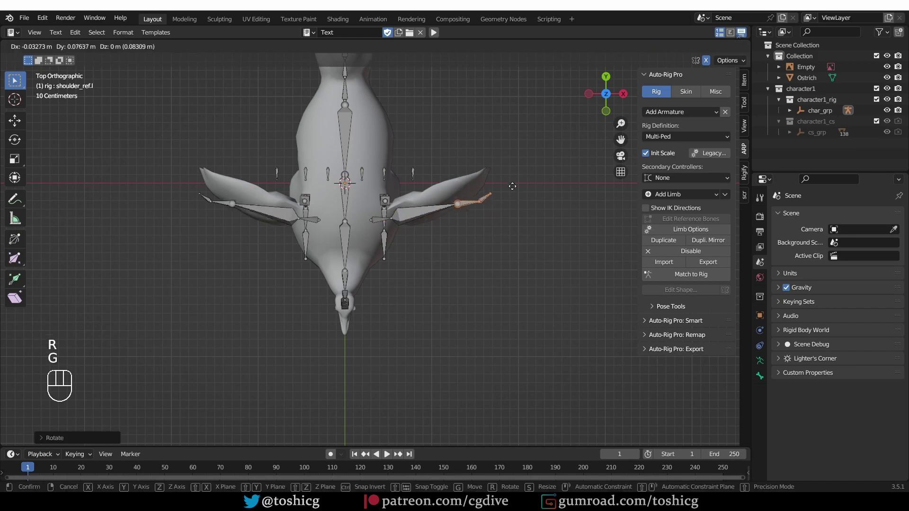
pyautogui.click(502, 178)
pyautogui.press('g')
pyautogui.click(495, 174)
# Step: Adjust the left elbow joint in top view so the upper arm bone runs inside the wing
pyautogui.click(454, 194)
pyautogui.press('g')
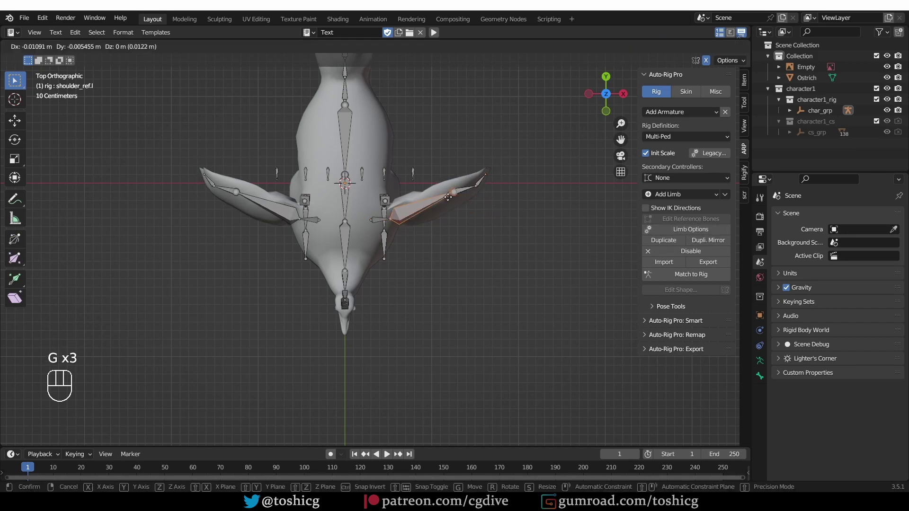
pyautogui.press('g')
pyautogui.click(448, 203)
# Step: Rotate and move the outer left wing bones in front view to fit the wing's shape
pyautogui.press('KP_1')
pyautogui.moveTo(392, 164); pyautogui.dragTo(506, 218)
pyautogui.press('r')
pyautogui.click(513, 208)
pyautogui.press('g')
pyautogui.click(518, 196)
pyautogui.moveTo(517, 196); pyautogui.dragTo(416, 194, button='middle')
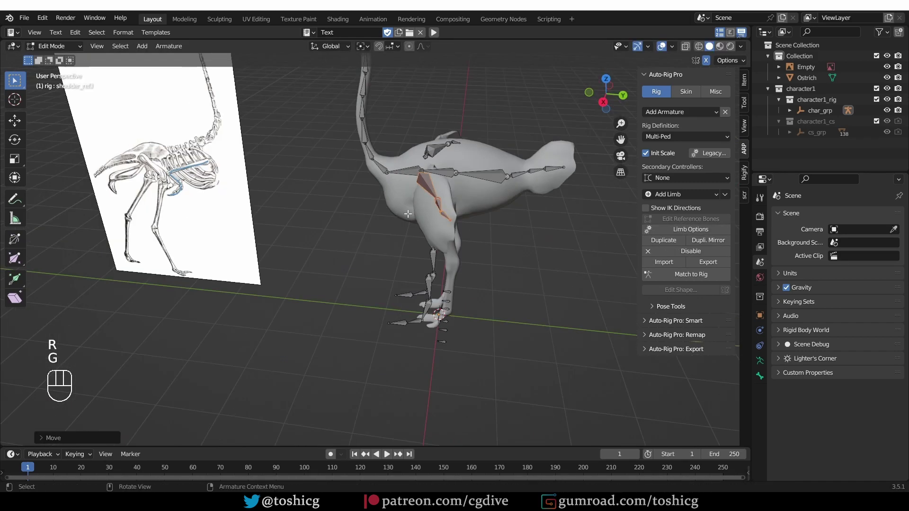
# Step: Move the left hand bone in the wing's outer feathers so it lies inside the mesh
pyautogui.press('KP_1')
pyautogui.press('g')
pyautogui.moveTo(540, 188); pyautogui.dragTo(506, 174)
pyautogui.moveTo(521, 190); pyautogui.dragTo(445, 199, button='middle')
pyautogui.press('g')
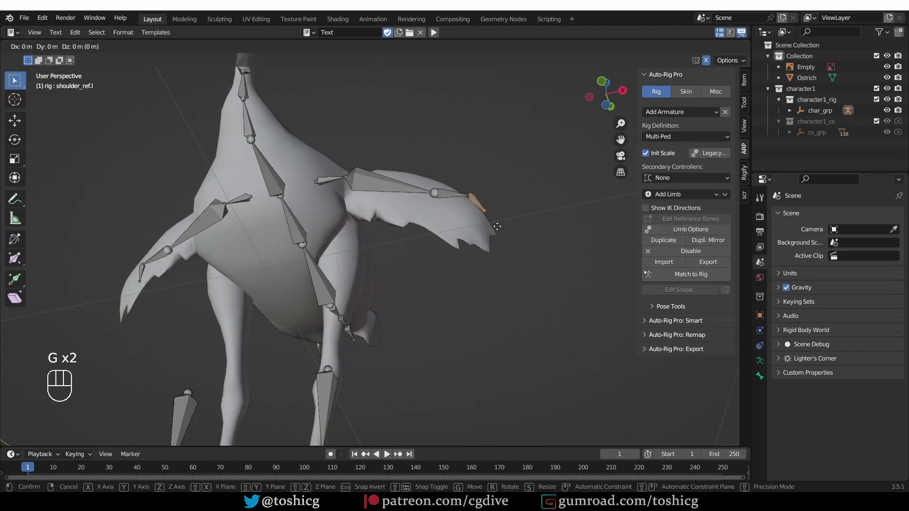
pyautogui.click(482, 203)
# Step: Reposition the left elbow joint so it sits within the wing mesh
pyautogui.moveTo(423, 189); pyautogui.dragTo(452, 216)
pyautogui.press('g')
pyautogui.click(440, 205)
pyautogui.moveTo(378, 213); pyautogui.dragTo(362, 258, button='middle')
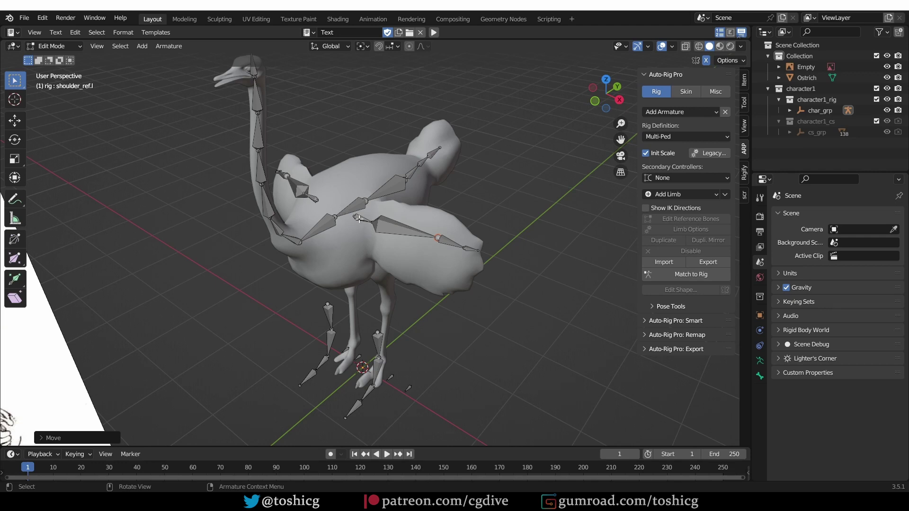
pyautogui.scroll(1, 314, 230)
pyautogui.click(314, 228)
pyautogui.press('g')
pyautogui.rightClick(342, 227)
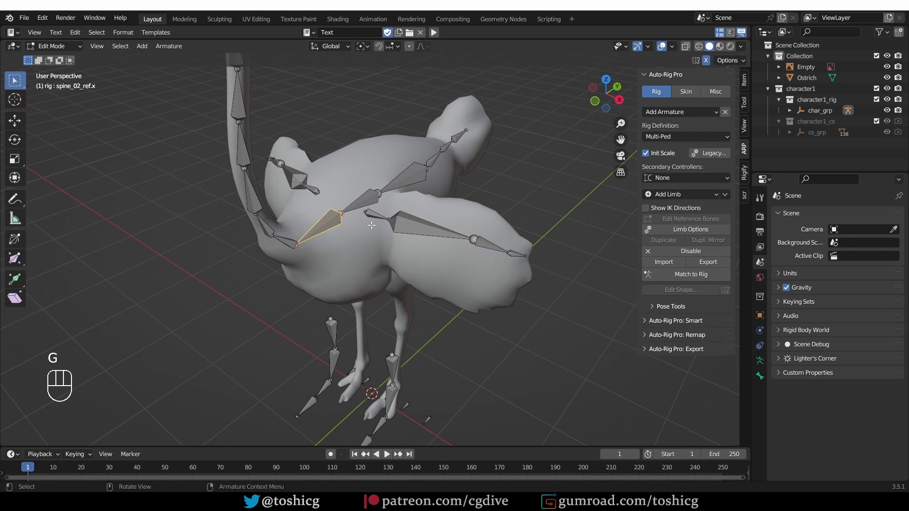
# Step: Parent the left shoulder bone to spine_01_ref.x without connecting the two bones
pyautogui.click(374, 216)
pyautogui.moveTo(369, 214); pyautogui.dragTo(360, 239, button='middle')
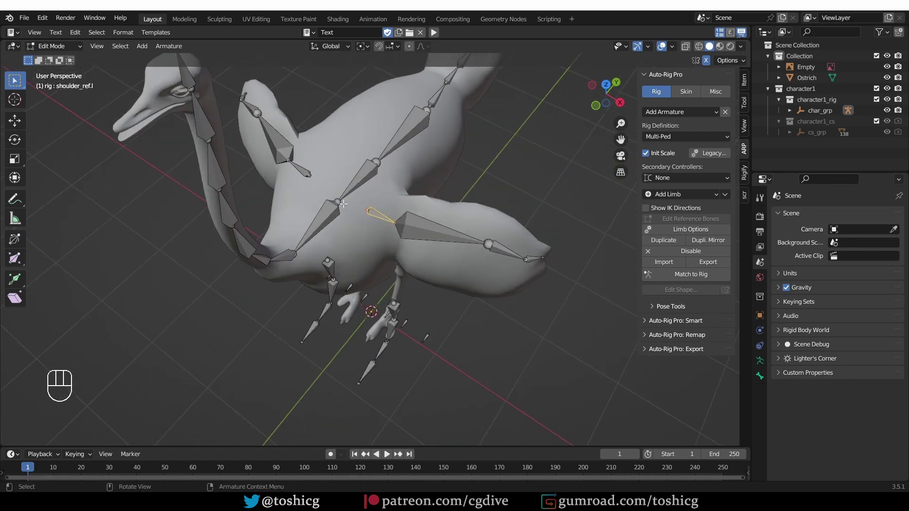
pyautogui.click(350, 178)
pyautogui.click(371, 214)
pyautogui.keyDown('shift'); pyautogui.click(362, 183); pyautogui.keyUp('shift')
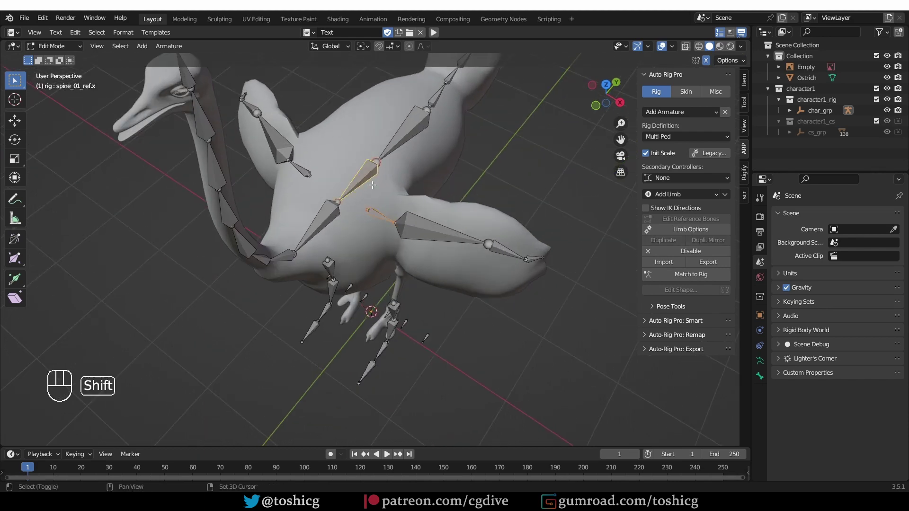
pyautogui.hotkey('ctrl', 'p')
pyautogui.click(386, 196)
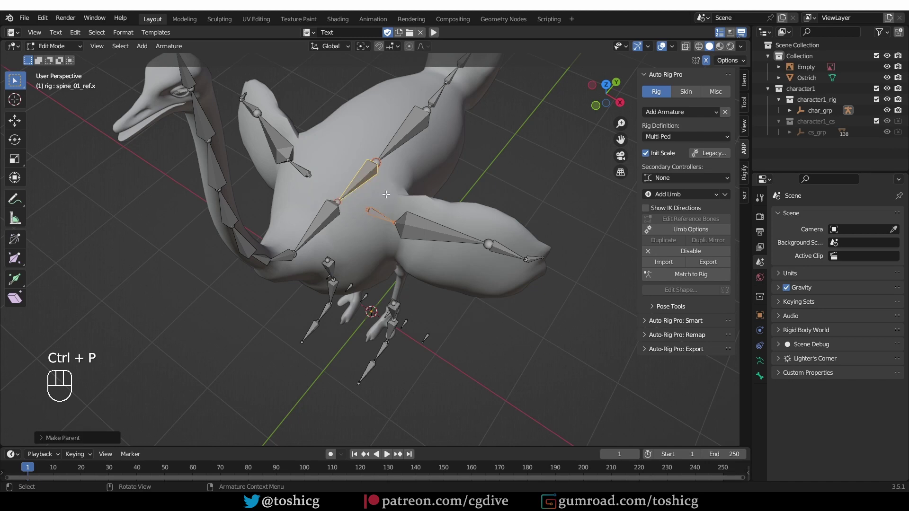
# Step: Trace the lower leg bones on the skeleton reference image with an annotation stroke in right side view
pyautogui.moveTo(379, 195); pyautogui.dragTo(395, 148, button='middle')
pyautogui.scroll(-3, 382, 208)
pyautogui.keyDown('shift'); pyautogui.moveTo(382, 254); pyautogui.dragTo(382, 208, button='middle'); pyautogui.keyUp('shift')
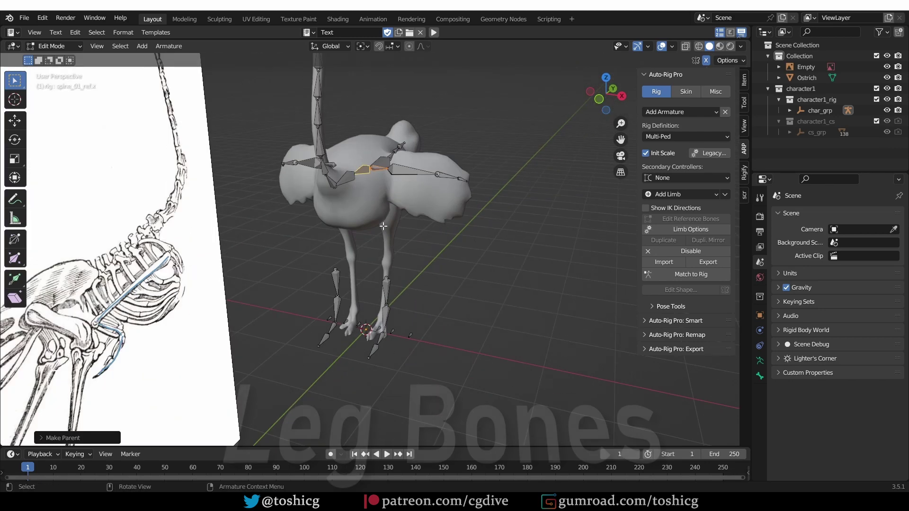
pyautogui.press('KP_3')
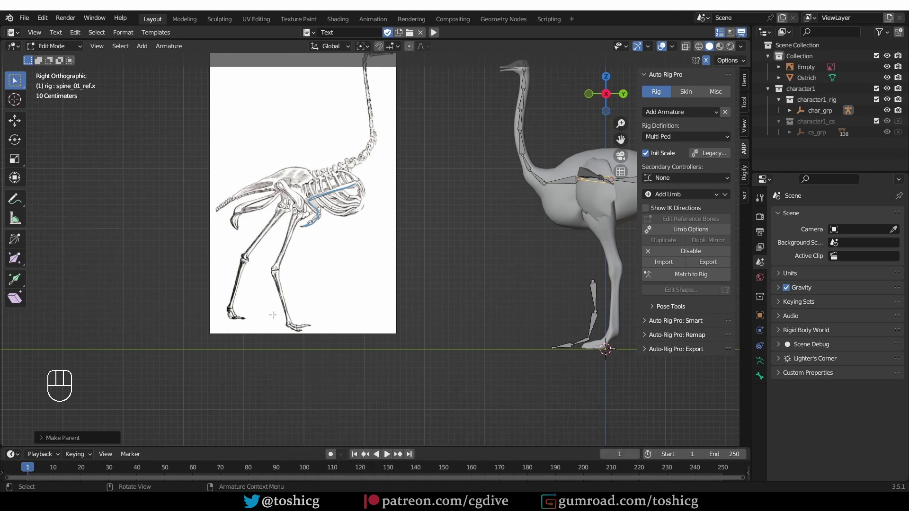
pyautogui.scroll(2, 283, 189)
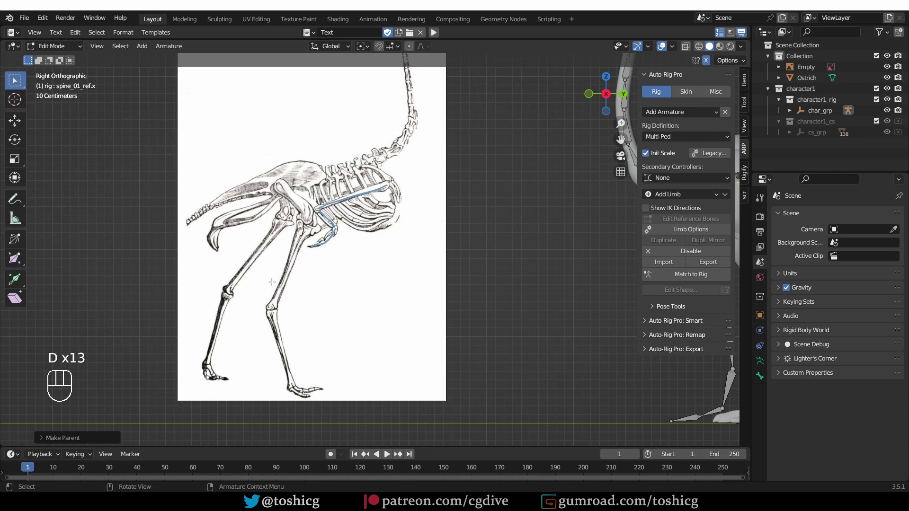
pyautogui.moveTo(273, 311); pyautogui.dragTo(297, 386)
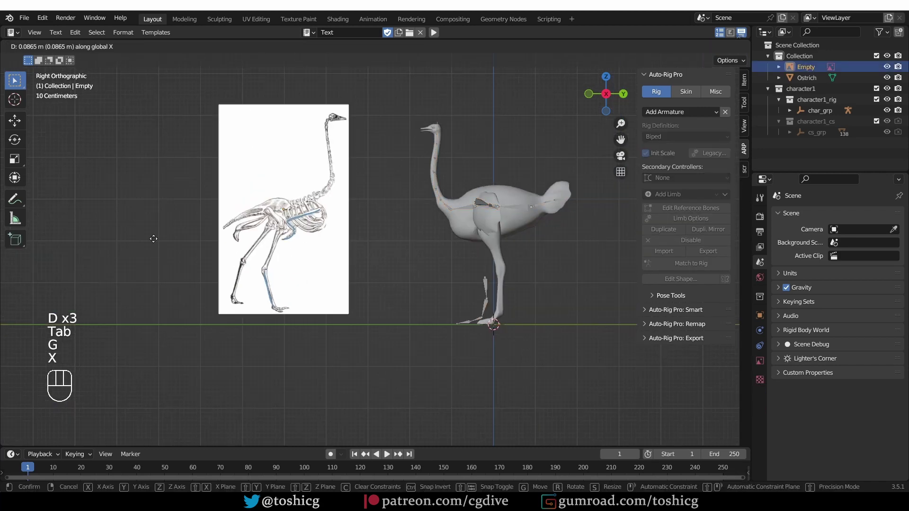
# Step: Shift the skeleton image along the Y axis and add a second reference image comparing human and ostrich legs
pyautogui.press('y')
pyautogui.click(290, 234)
pyautogui.hotkey('shift', 'd')
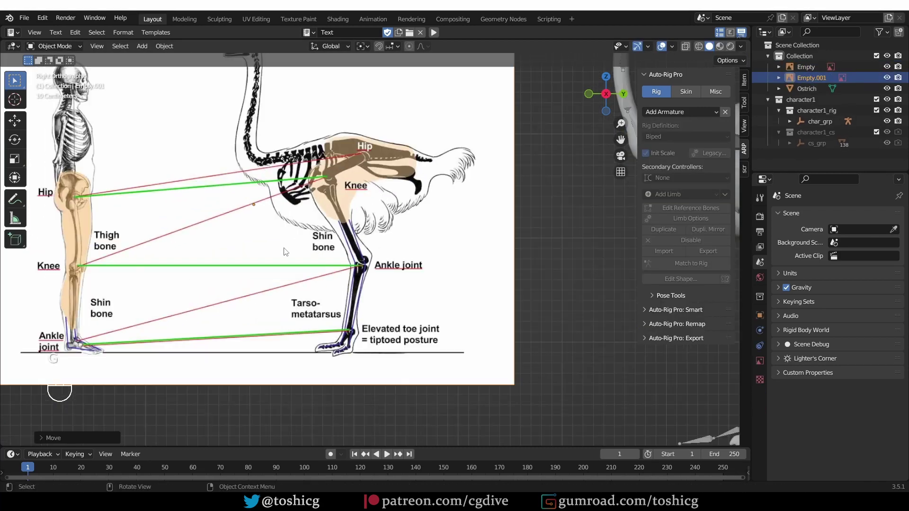
# Step: Circle the ostrich's knee joint on the human-ostrich comparison image with an annotation stroke
pyautogui.keyDown('shift'); pyautogui.moveTo(284, 252); pyautogui.dragTo(376, 241, button='middle'); pyautogui.keyUp('shift')
pyautogui.scroll(-1, 375, 241)
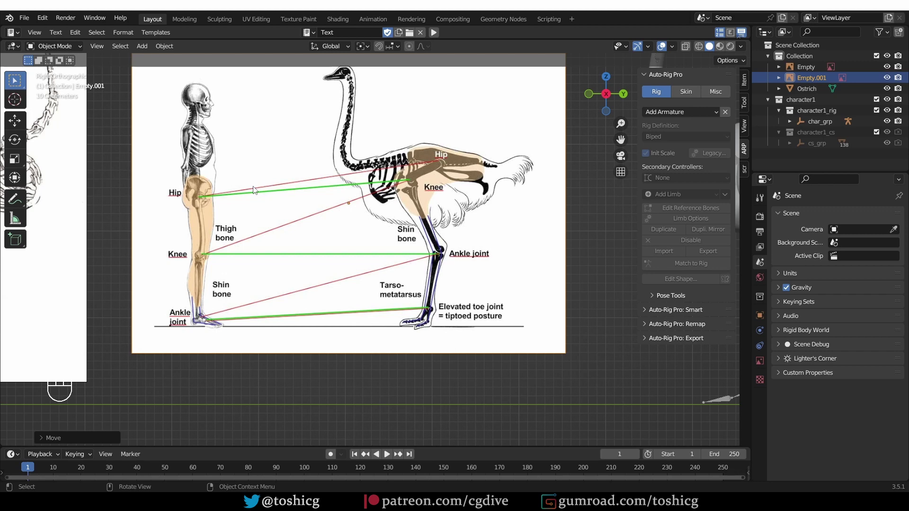
pyautogui.scroll(1, 255, 191)
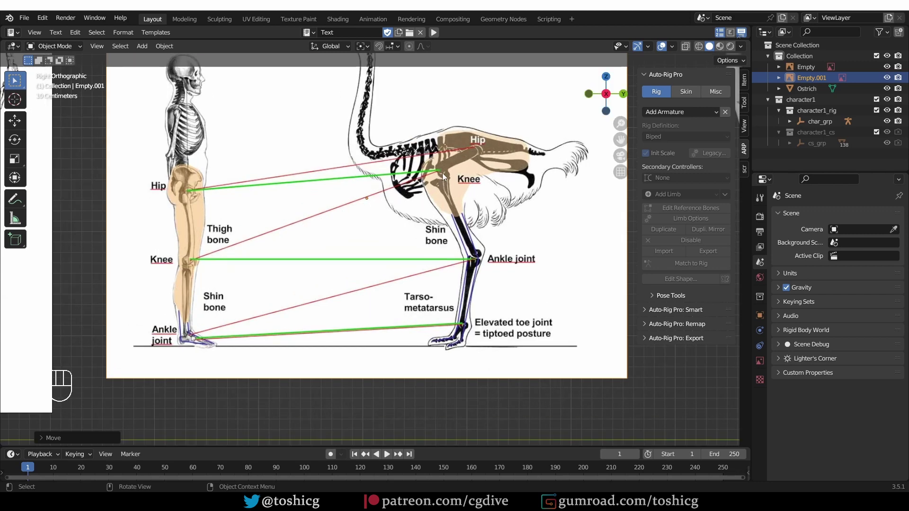
pyautogui.moveTo(443, 168)
pyautogui.mouseDown()
pyautogui.moveTo(431, 176)
pyautogui.moveTo(452, 168)
pyautogui.moveTo(430, 177)
pyautogui.moveTo(446, 169)
pyautogui.mouseUp()
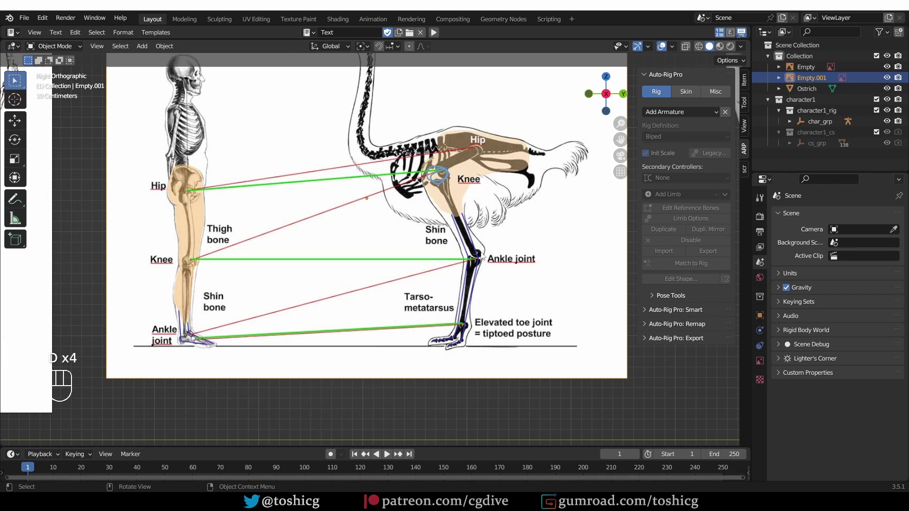
# Step: Circle the ostrich's ankle joint on the human-ostrich comparison image with an annotation stroke
pyautogui.scroll(2, 471, 313)
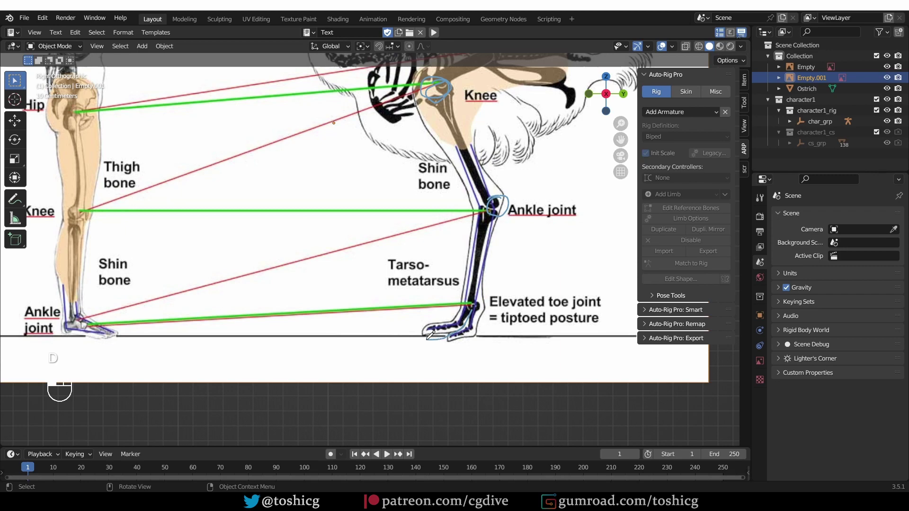
pyautogui.scroll(-8, 430, 335)
pyautogui.keyDown('shift'); pyautogui.moveTo(566, 336); pyautogui.dragTo(410, 308, button='middle'); pyautogui.keyUp('shift')
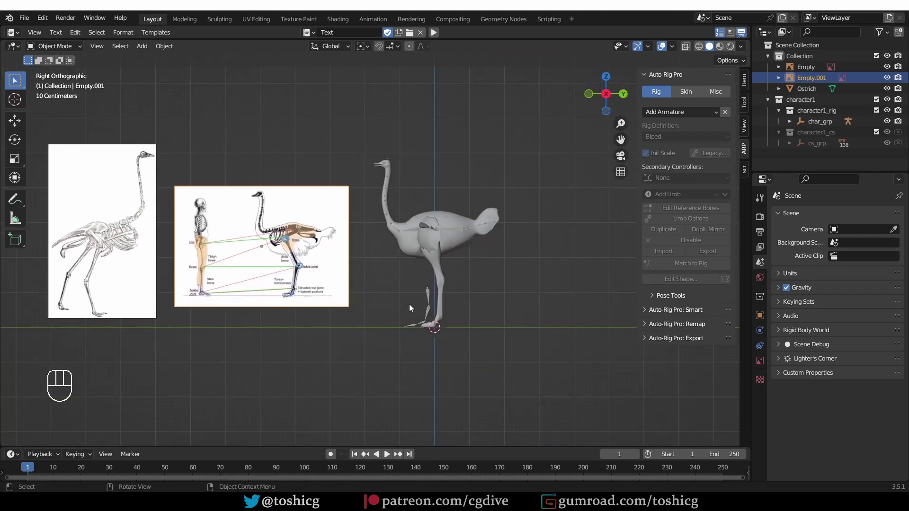
# Step: Enter Edit Mode on the rig and move the whole left leg bone chain onto the ostrich's leg
pyautogui.scroll(4, 410, 308)
pyautogui.click(434, 297)
pyautogui.press('Tab')
pyautogui.press('l')
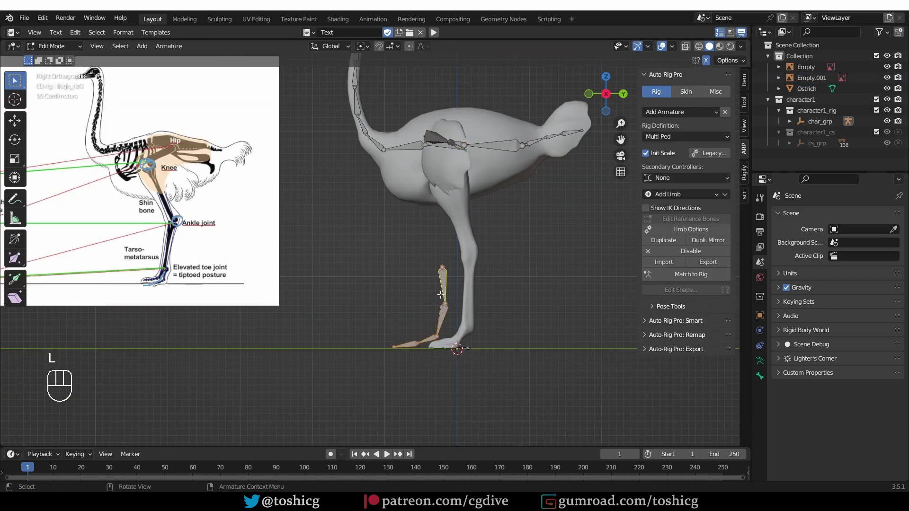
pyautogui.press('g')
pyautogui.click(479, 301)
# Step: Move and scale the left toe bone so that it fits the ostrich's toes in side view
pyautogui.scroll(6, 443, 344)
pyautogui.moveTo(379, 323); pyautogui.dragTo(454, 353)
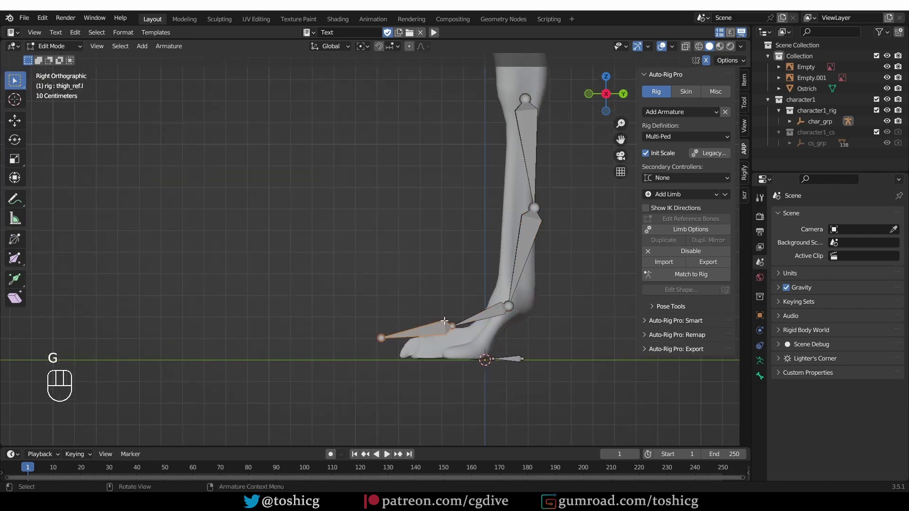
pyautogui.press('g')
pyautogui.click(475, 339)
pyautogui.press('s')
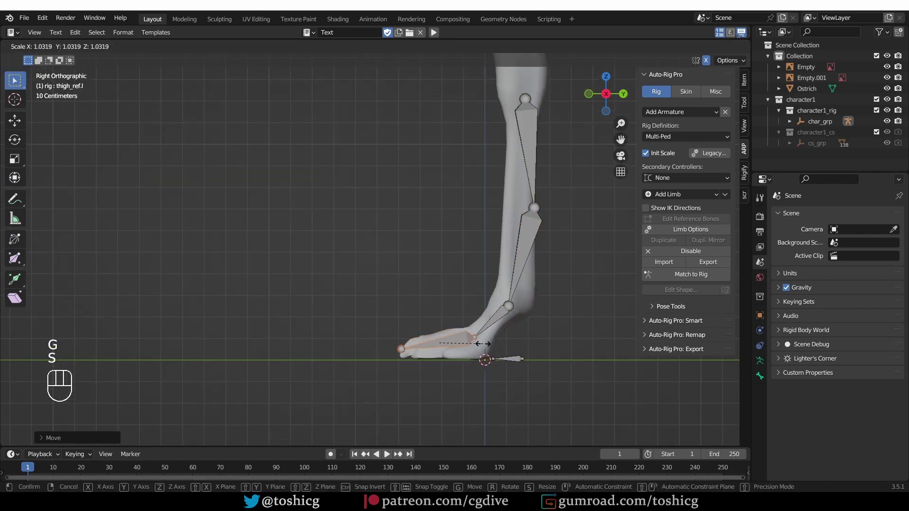
pyautogui.click(485, 343)
pyautogui.press('g')
pyautogui.click(487, 347)
# Step: Move the joint at the upper end of the foot bone to the ostrich's elevated toe joint
pyautogui.moveTo(492, 291); pyautogui.dragTo(530, 314)
pyautogui.press('g')
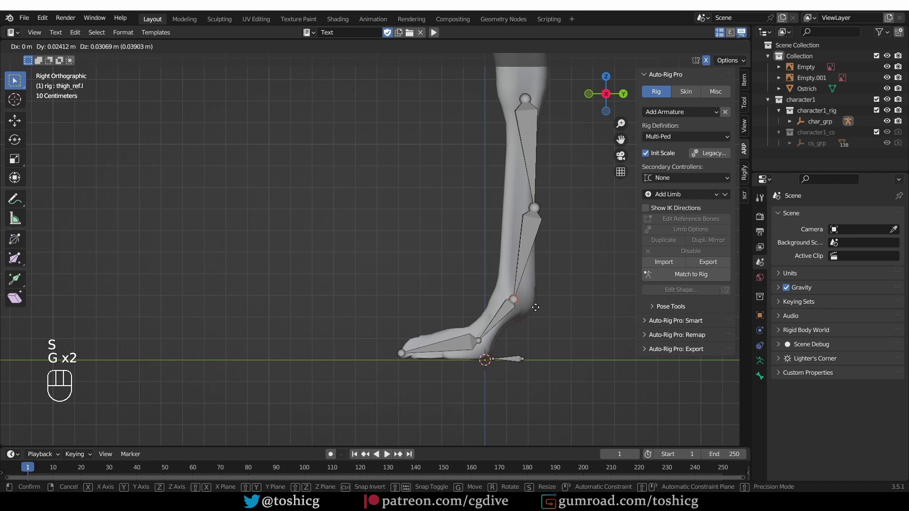
pyautogui.click(535, 308)
# Step: Compare the feet on the comparison image and outline the front of the human foot with an annotation stroke
pyautogui.scroll(-3, 316, 346)
pyautogui.scroll(-2, 295, 345)
pyautogui.keyDown('shift'); pyautogui.moveTo(268, 349); pyautogui.dragTo(497, 321, button='middle'); pyautogui.keyUp('shift')
pyautogui.scroll(7, 267, 236)
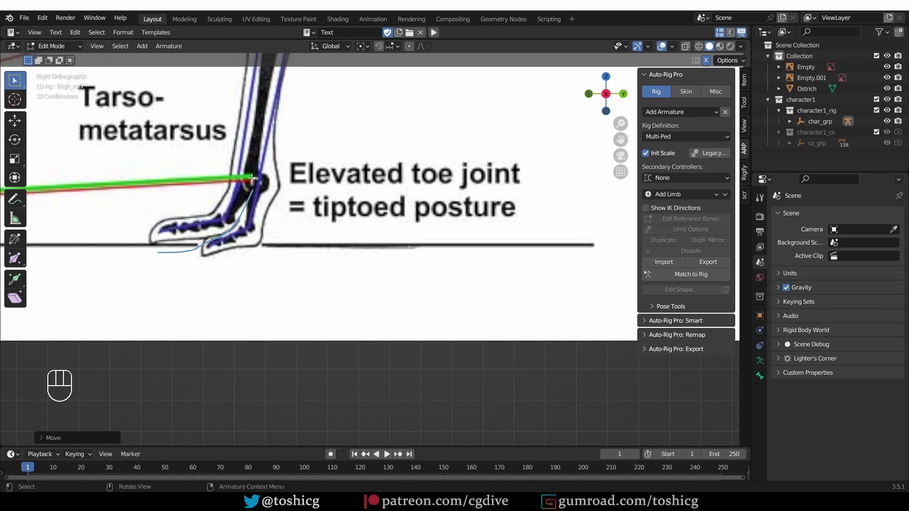
pyautogui.scroll(-6, 252, 178)
pyautogui.keyDown('shift'); pyautogui.moveTo(252, 178); pyautogui.dragTo(492, 185, button='middle'); pyautogui.keyUp('shift')
pyautogui.scroll(7, 213, 201)
pyautogui.press('d')
pyautogui.moveTo(268, 164)
pyautogui.mouseDown()
pyautogui.moveTo(306, 172)
pyautogui.moveTo(268, 164)
pyautogui.mouseUp()
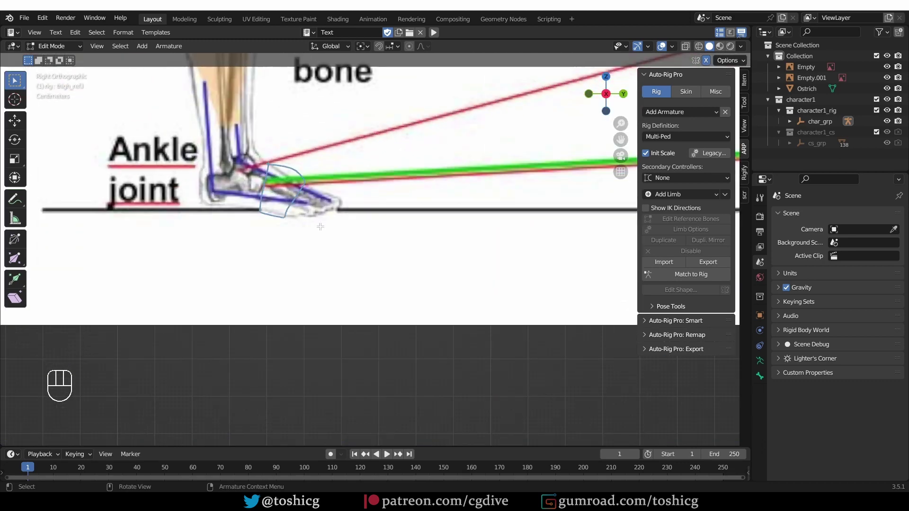
# Step: Raise the joint between the two leg bones to the ostrich's ankle in side view
pyautogui.scroll(-7, 313, 186)
pyautogui.keyDown('shift'); pyautogui.moveTo(507, 274); pyautogui.dragTo(3, 319, button='middle'); pyautogui.keyUp('shift')
pyautogui.scroll(4, 505, 361)
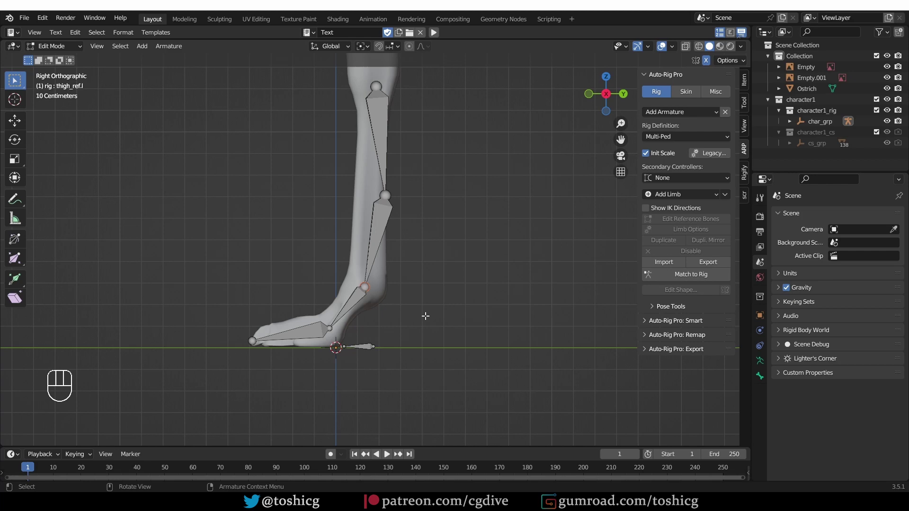
pyautogui.scroll(-2, 425, 316)
pyautogui.keyDown('shift'); pyautogui.moveTo(425, 316); pyautogui.dragTo(422, 403, button='middle'); pyautogui.keyUp('shift')
pyautogui.click(390, 280)
pyautogui.press('g')
pyautogui.click(388, 194)
pyautogui.click(387, 234)
pyautogui.press('g')
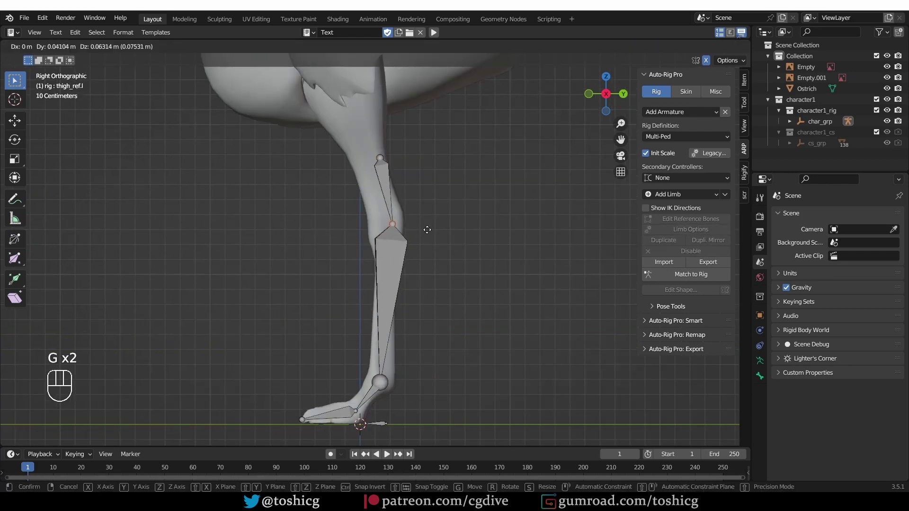
pyautogui.click(425, 229)
# Step: Move the leg chain's top joint up and forward to the ostrich's knee at the lower body
pyautogui.scroll(-1, 407, 244)
pyautogui.press('g')
pyautogui.click(384, 170)
pyautogui.press('g')
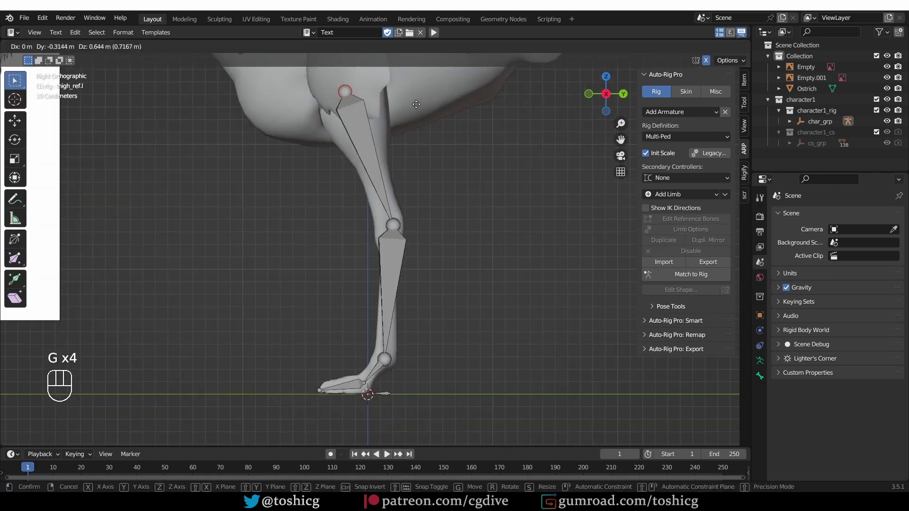
pyautogui.click(414, 102)
# Step: Enable 3 Bones Leg in the limb options of both the left and the right leg
pyautogui.scroll(-3, 372, 142)
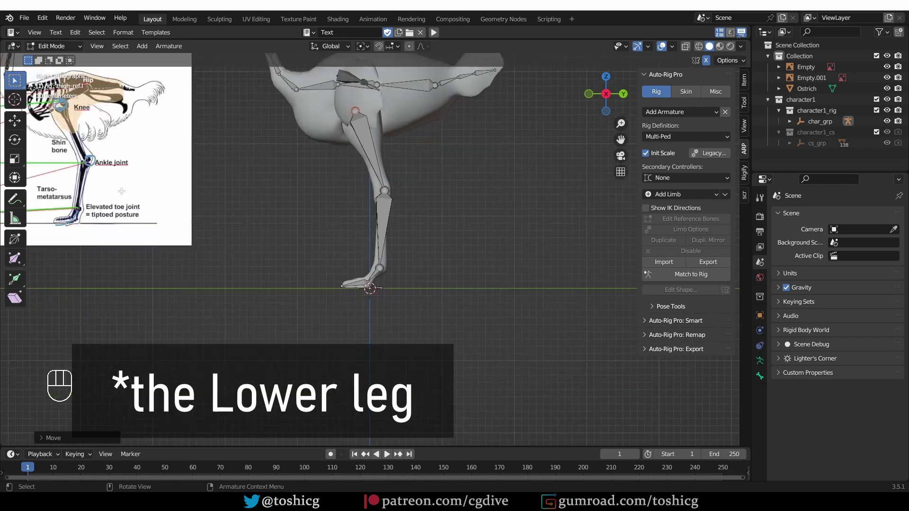
pyautogui.keyDown('shift'); pyautogui.moveTo(340, 114); pyautogui.dragTo(356, 148, button='middle'); pyautogui.keyUp('shift')
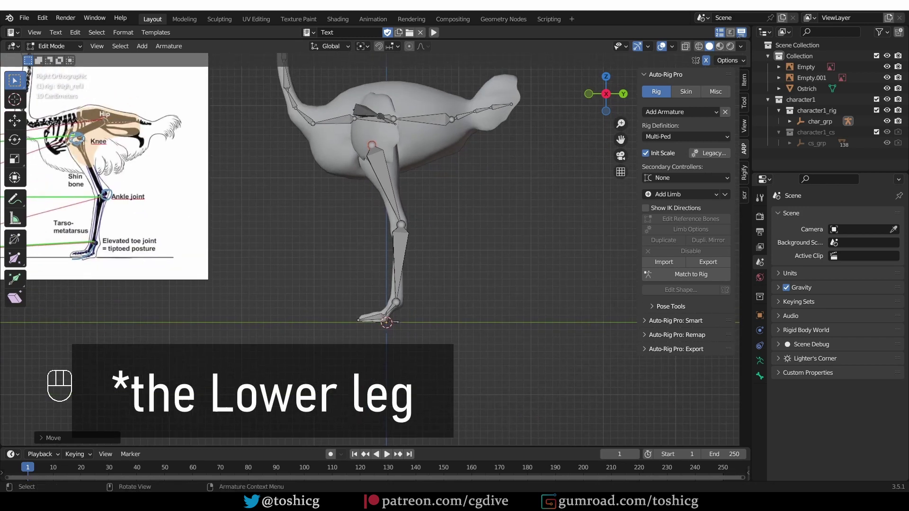
pyautogui.click(364, 150)
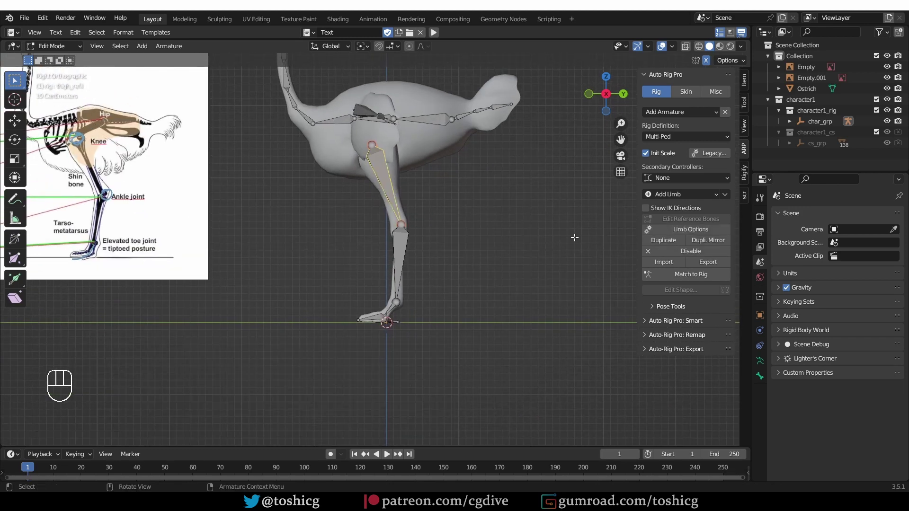
pyautogui.moveTo(390, 188); pyautogui.dragTo(409, 229, button='middle')
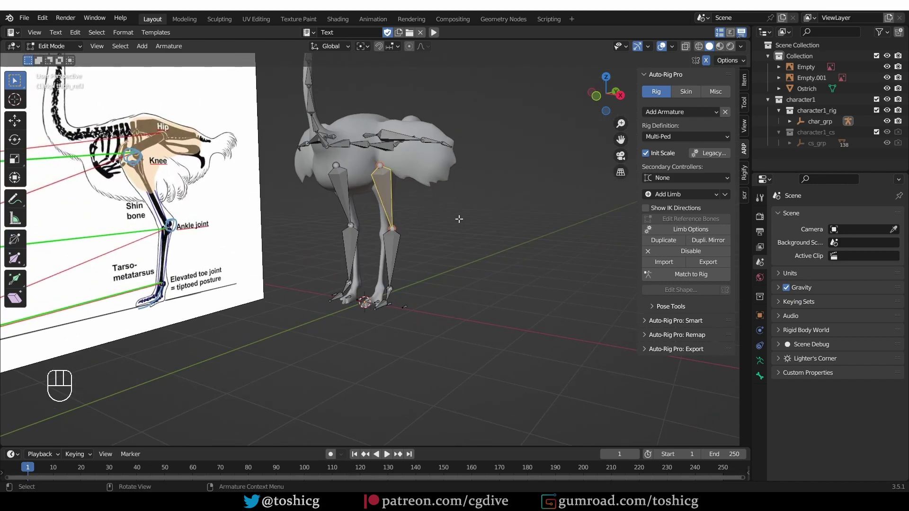
pyautogui.click(691, 231)
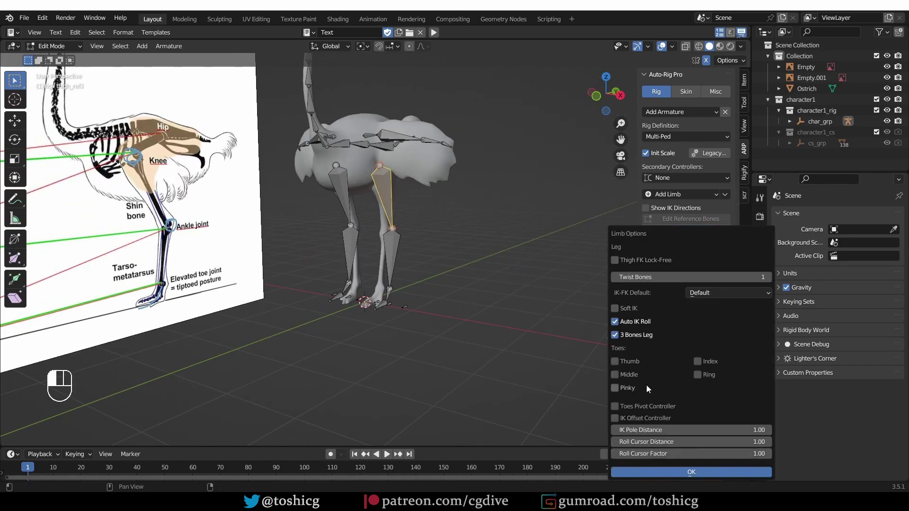
pyautogui.click(691, 472)
pyautogui.hotkey('ctrl', 'z')
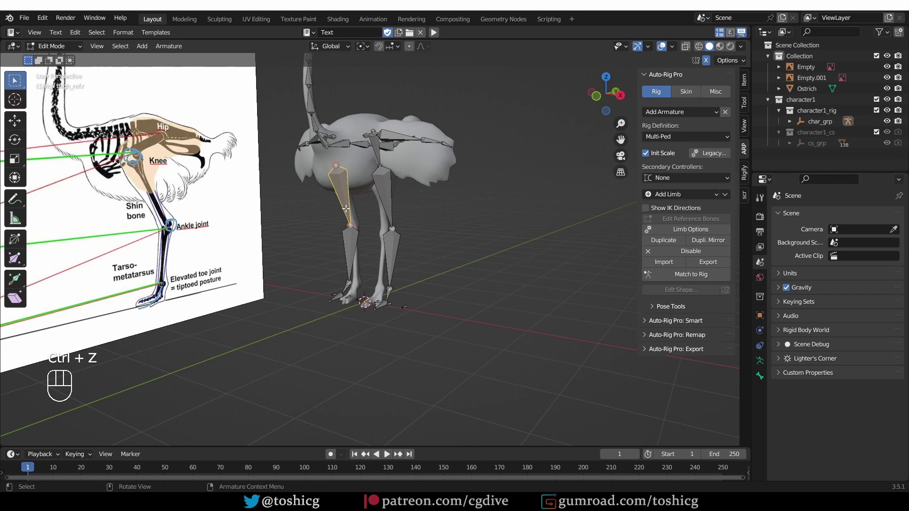
pyautogui.click(689, 229)
pyautogui.click(682, 478)
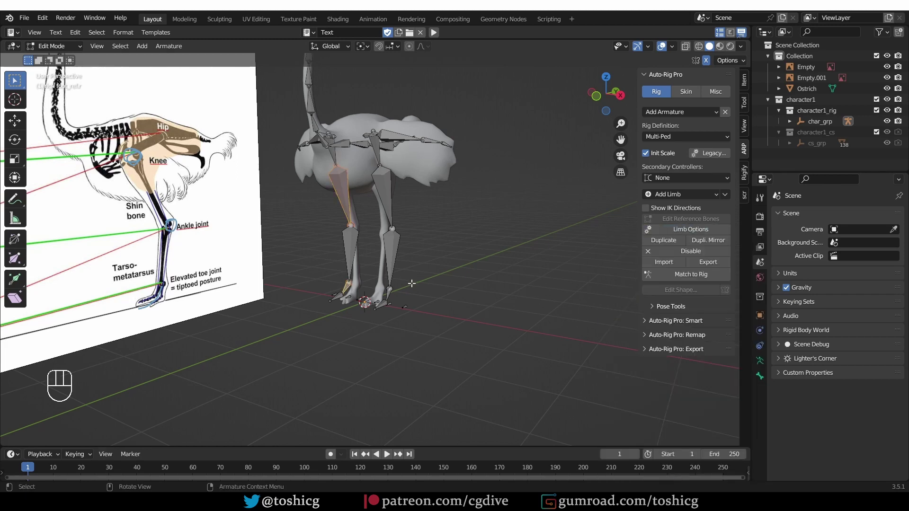
# Step: Rotate the left upper thigh bone in right side view and move its upper end back to the hip
pyautogui.press('KP_3')
pyautogui.scroll(2, 416, 233)
pyautogui.keyDown('shift'); pyautogui.moveTo(286, 71); pyautogui.dragTo(293, 190, button='middle'); pyautogui.keyUp('shift')
pyautogui.click(293, 188)
pyautogui.press('r')
pyautogui.click(326, 184)
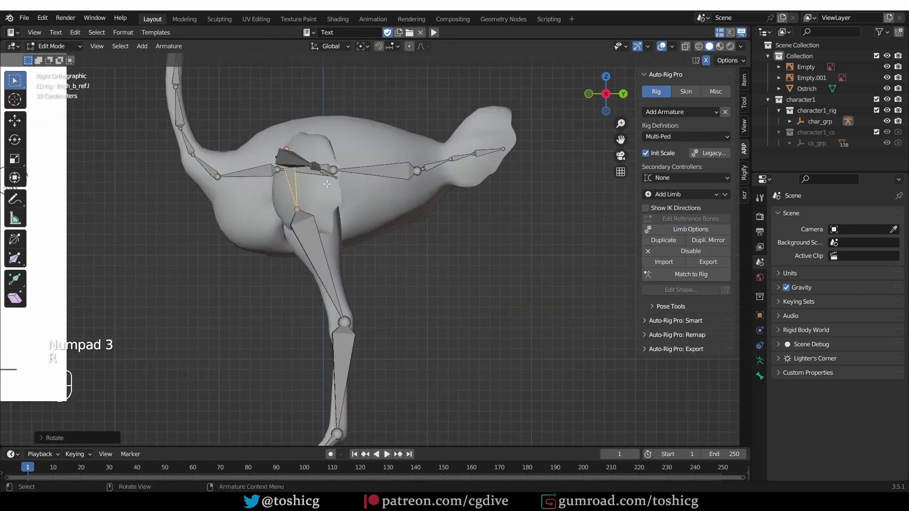
pyautogui.click(286, 147)
pyautogui.press('g')
pyautogui.click(348, 162)
# Step: Fine-tune the left knee joint and the hip end of the upper thigh bone in side view
pyautogui.click(297, 209)
pyautogui.press('g')
pyautogui.click(303, 213)
pyautogui.click(348, 163)
pyautogui.press('g')
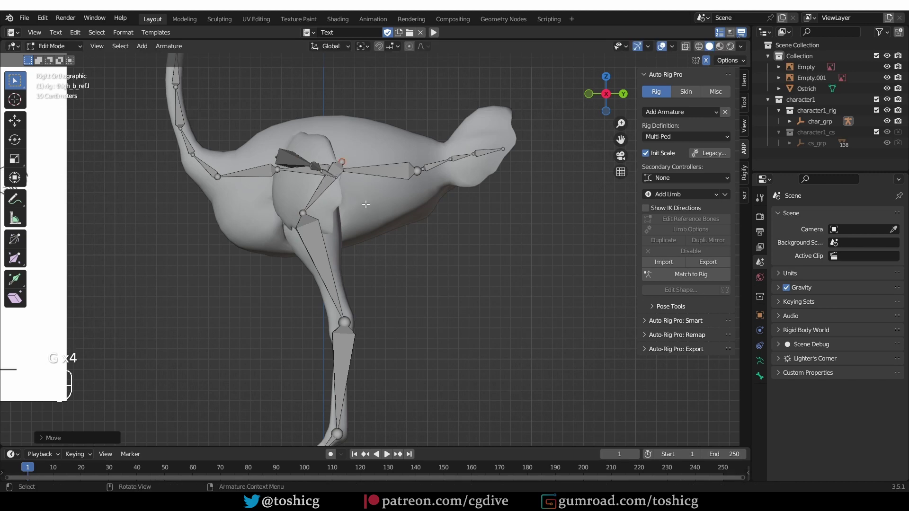
pyautogui.press('g')
pyautogui.click(371, 195)
pyautogui.click(322, 223)
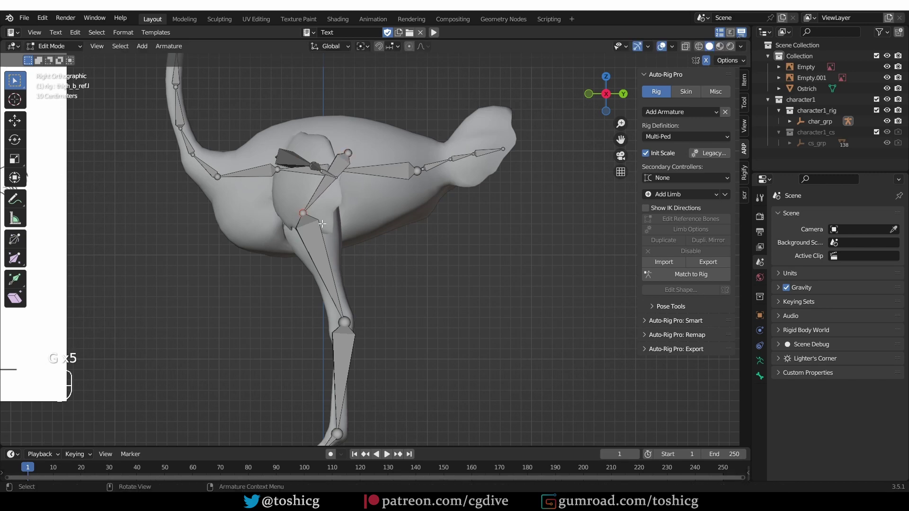
pyautogui.press('g')
pyautogui.click(322, 229)
# Step: Adjust the left ankle joint and the joint between the foot and toe bones in side view
pyautogui.click(366, 333)
pyautogui.press('g')
pyautogui.click(364, 336)
pyautogui.keyDown('shift'); pyautogui.moveTo(362, 402); pyautogui.dragTo(362, 256, button='middle'); pyautogui.keyUp('shift')
pyautogui.click(357, 306)
pyautogui.press('g')
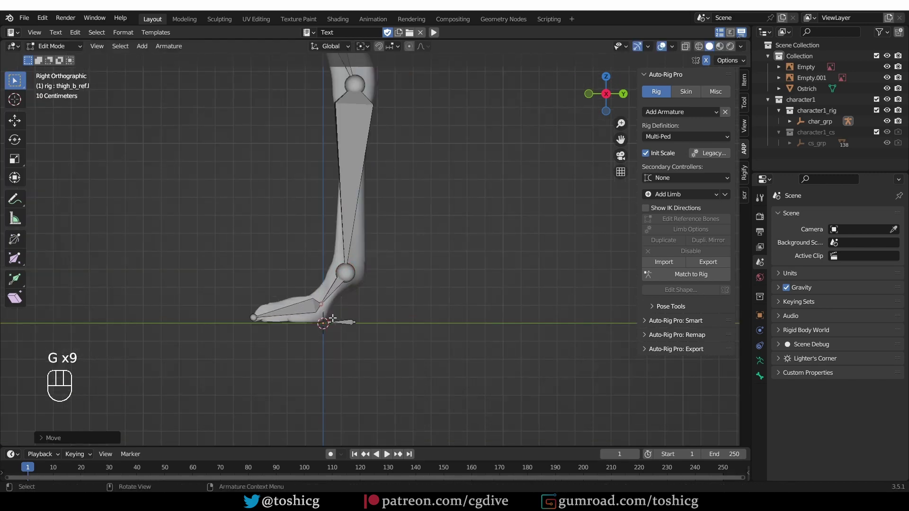
# Step: Move the whole left leg bone chain slightly inward along the X axis in front view
pyautogui.press('KP_1')
pyautogui.press('l')
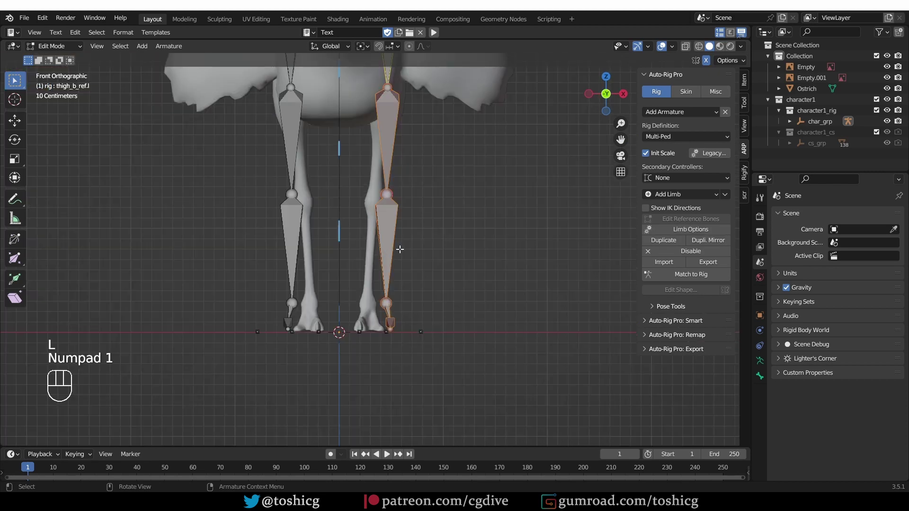
pyautogui.press('g')
pyautogui.middleClick(397, 251)
pyautogui.click(399, 255)
# Step: Try to move the left ankle joint on its own along the X axis
pyautogui.click(391, 196)
pyautogui.press('g')
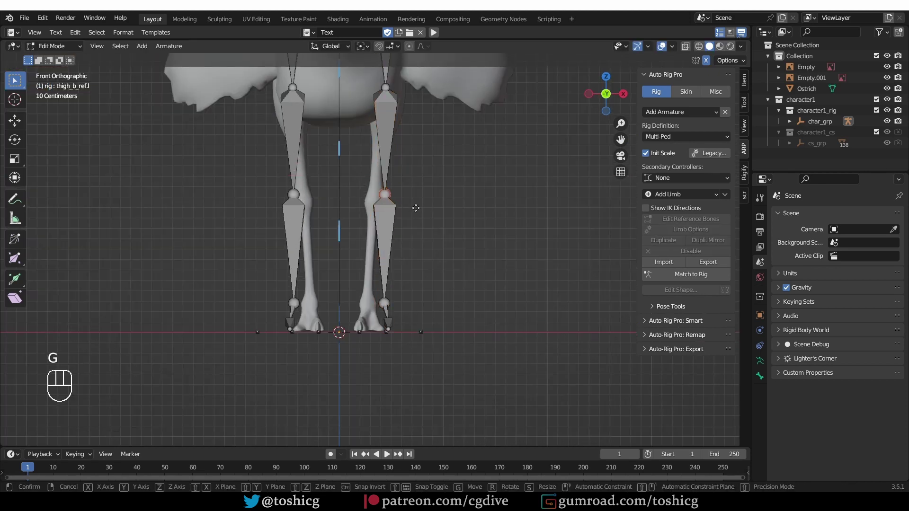
pyautogui.middleClick(410, 207)
pyautogui.click(406, 207)
pyautogui.hotkey('ctrl', 'z')
# Step: Move the left ankle joint, foot joint and toe bone together inward along the X axis
pyautogui.keyDown('shift'); pyautogui.click(385, 301); pyautogui.keyUp('shift')
pyautogui.keyDown('shift'); pyautogui.click(388, 324); pyautogui.keyUp('shift')
pyautogui.press('g')
pyautogui.middleClick(413, 316)
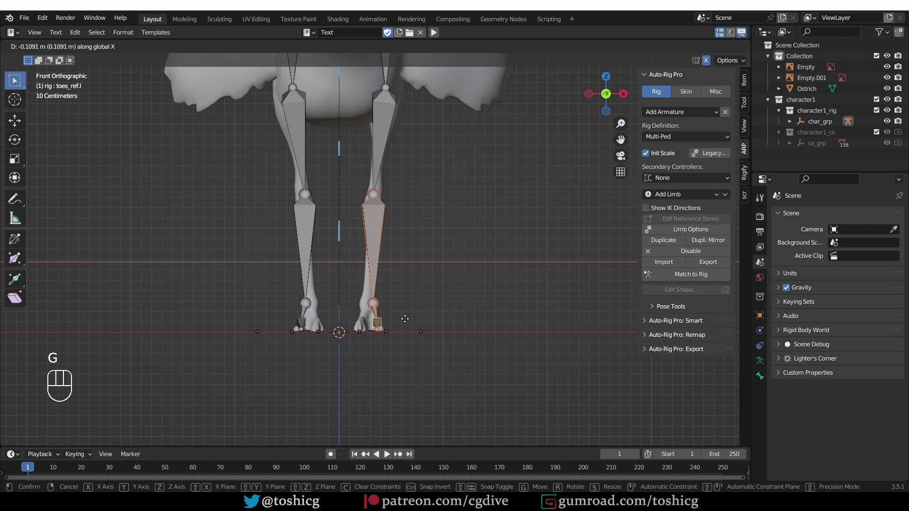
pyautogui.click(404, 316)
# Step: Shift the left foot joint and toe bone to the centre of the ostrich's foot in front view
pyautogui.keyDown('ctrl'); pyautogui.moveTo(345, 187); pyautogui.dragTo(398, 213); pyautogui.keyUp('ctrl')
pyautogui.press('g')
pyautogui.click(419, 284)
pyautogui.moveTo(354, 295); pyautogui.dragTo(384, 311)
pyautogui.press('g')
pyautogui.click(388, 313)
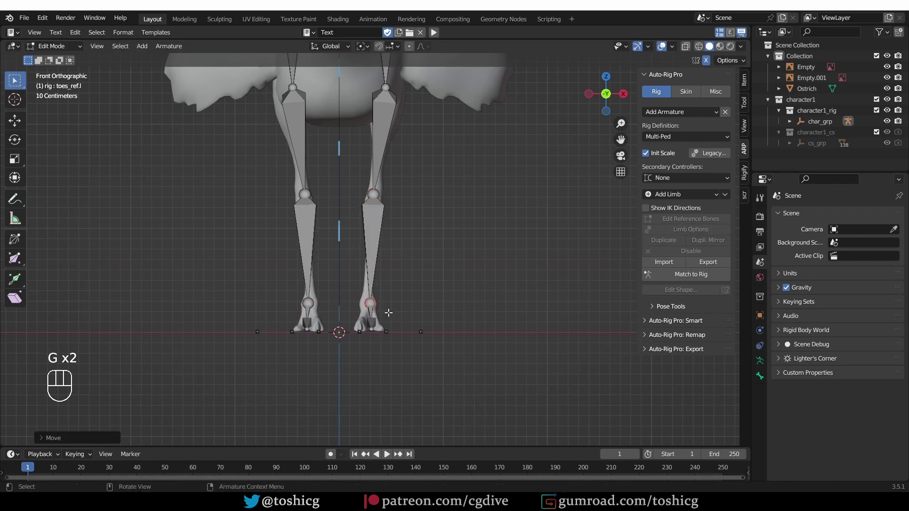
pyautogui.press('g')
pyautogui.click(378, 318)
# Step: Select the left toe bone and slide it along a single axis to fit the foot
pyautogui.click(373, 322)
pyautogui.moveTo(405, 297); pyautogui.dragTo(349, 301, button='middle')
pyautogui.press('g')
pyautogui.middleClick(398, 341)
pyautogui.click(399, 342)
pyautogui.scroll(1, 374, 318)
pyautogui.scroll(-3, 343, 301)
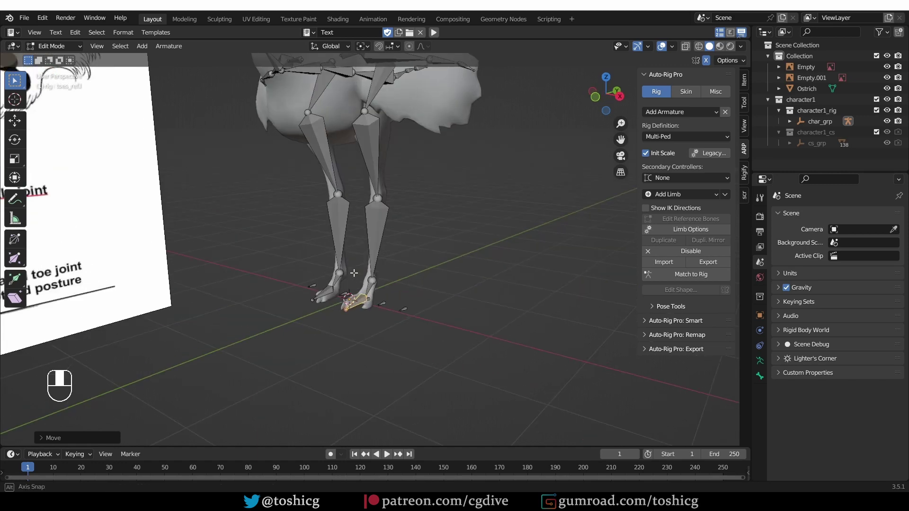
# Step: Enable the Middle and Pinky toes in the left leg's limb options
pyautogui.scroll(5, 350, 301)
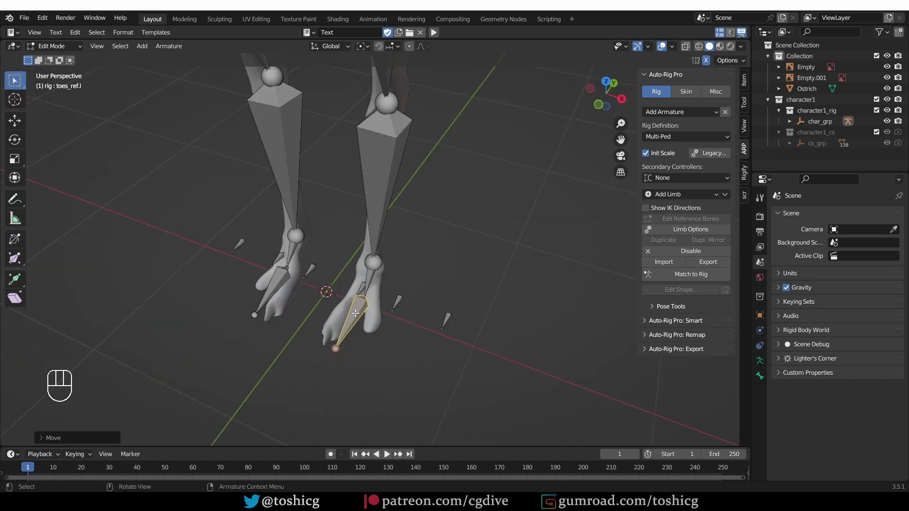
pyautogui.click(690, 229)
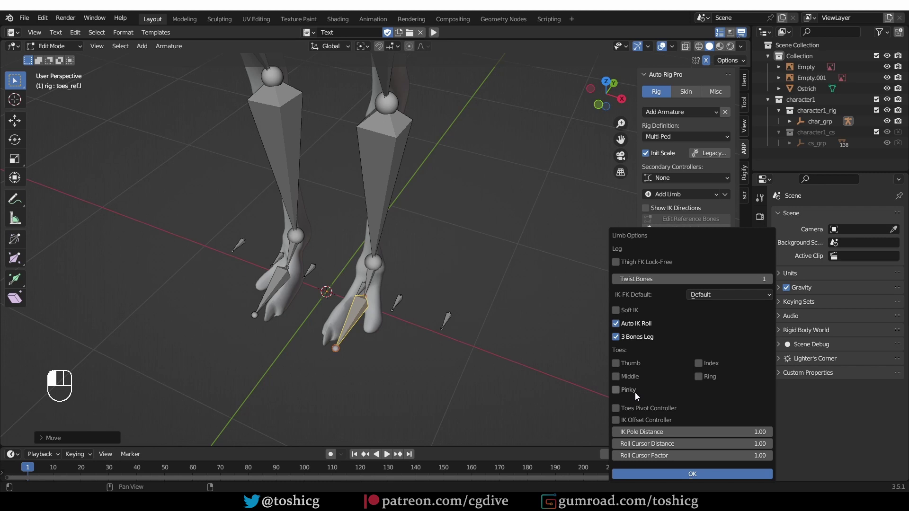
pyautogui.click(615, 376)
pyautogui.click(698, 474)
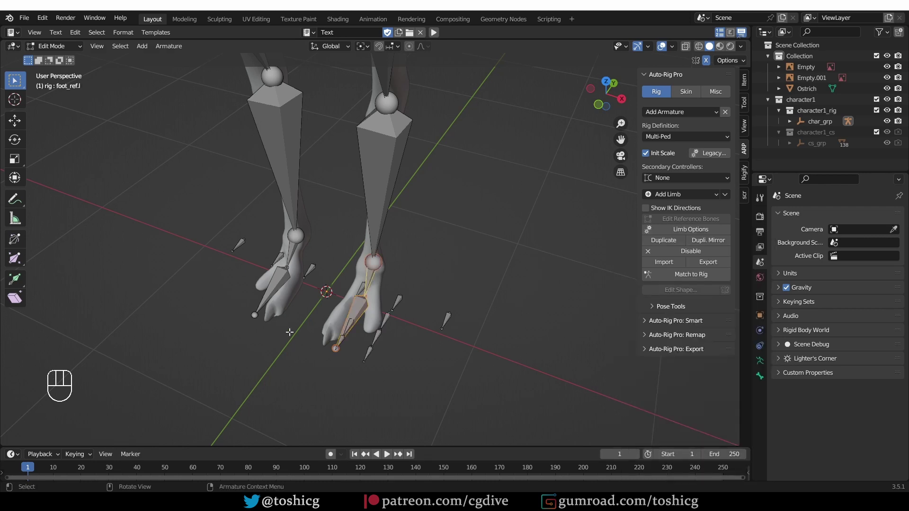
# Step: Enable the Middle and Pinky toes in the right leg's limb options
pyautogui.click(267, 288)
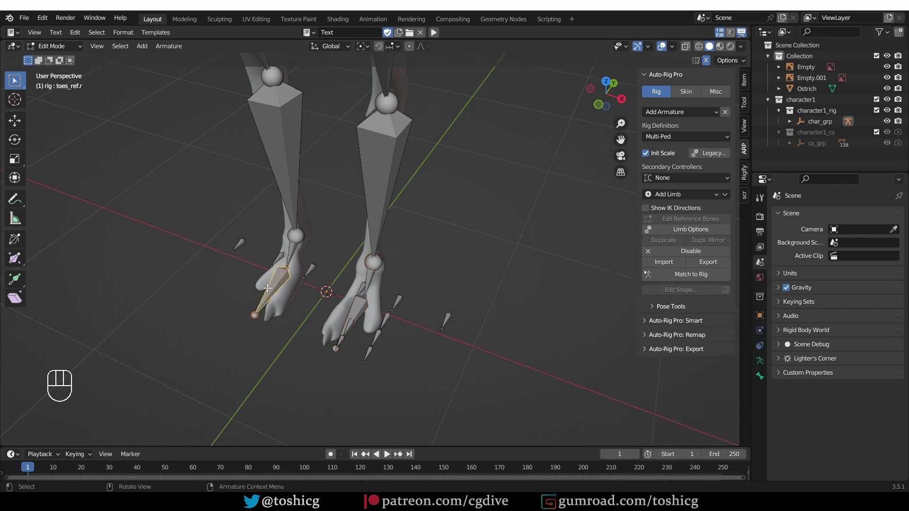
pyautogui.click(691, 229)
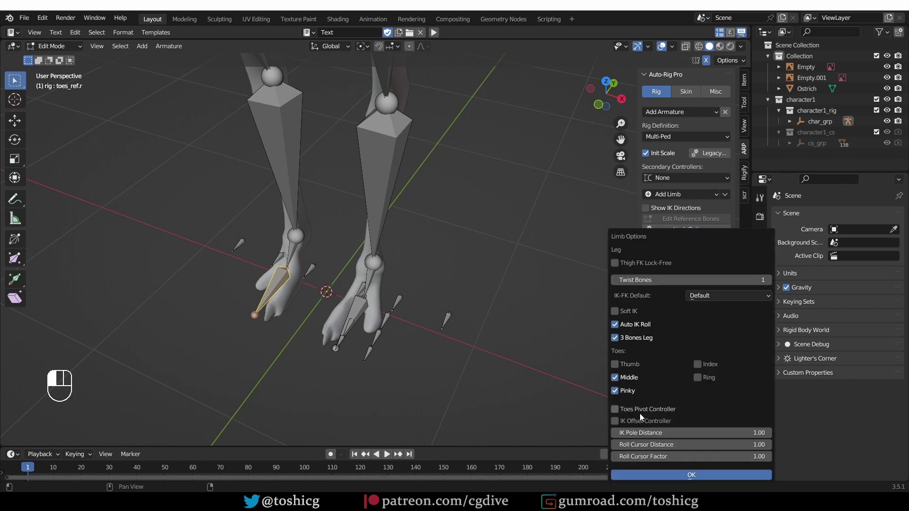
pyautogui.click(664, 475)
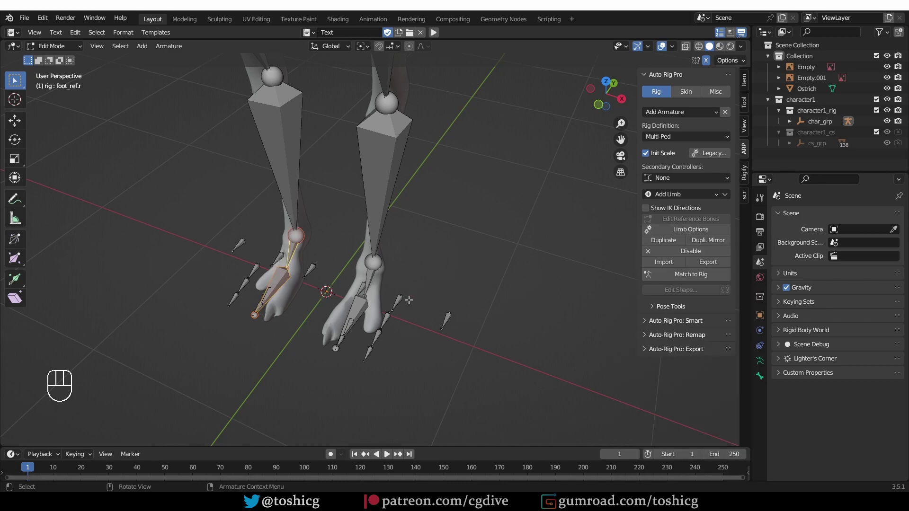
# Step: Select the left foot's heel and two bank bones, scale them closer together along X and slide them under the foot
pyautogui.click(373, 294)
pyautogui.keyDown('shift'); pyautogui.click(396, 303); pyautogui.keyUp('shift')
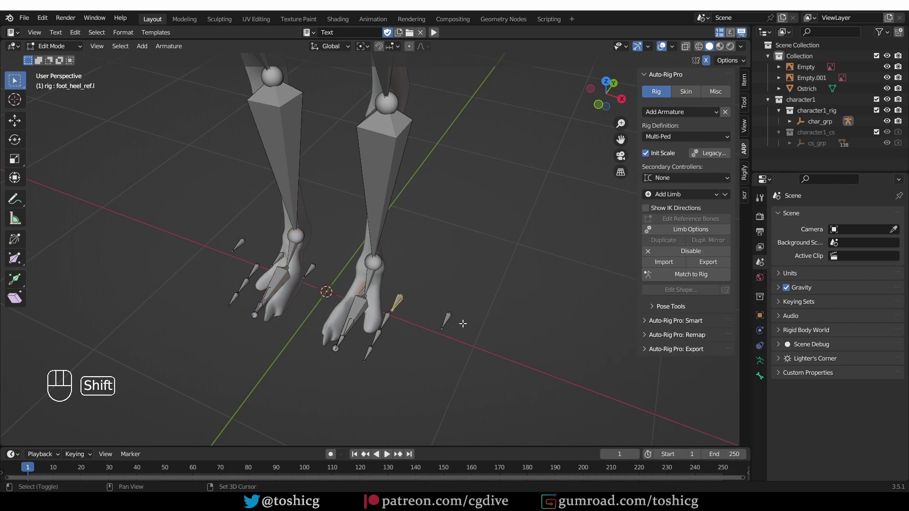
pyautogui.keyDown('shift'); pyautogui.click(449, 321); pyautogui.keyUp('shift')
pyautogui.moveTo(453, 322)
pyautogui.mouseDown(button='middle')
pyautogui.moveTo(457, 308)
pyautogui.moveTo(450, 315)
pyautogui.mouseUp(button='middle')
pyautogui.press('s')
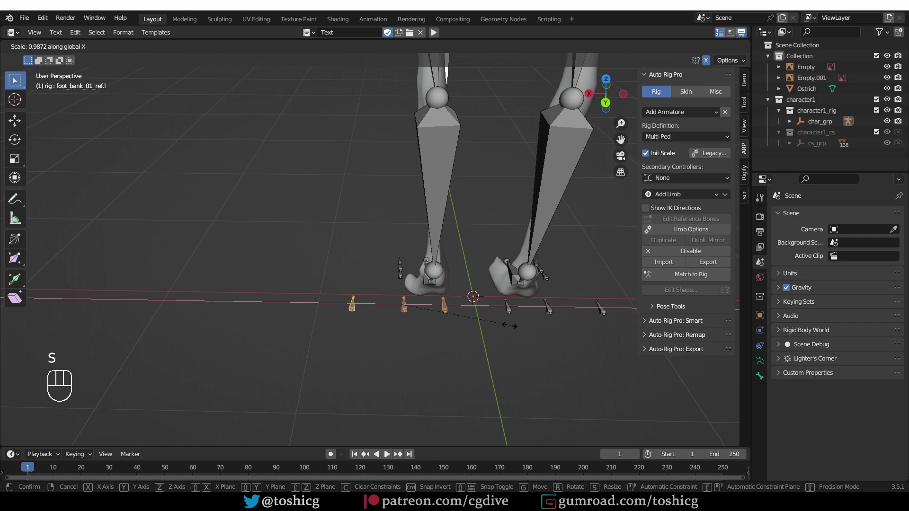
pyautogui.click(454, 317)
pyautogui.press('g')
pyautogui.press('x')
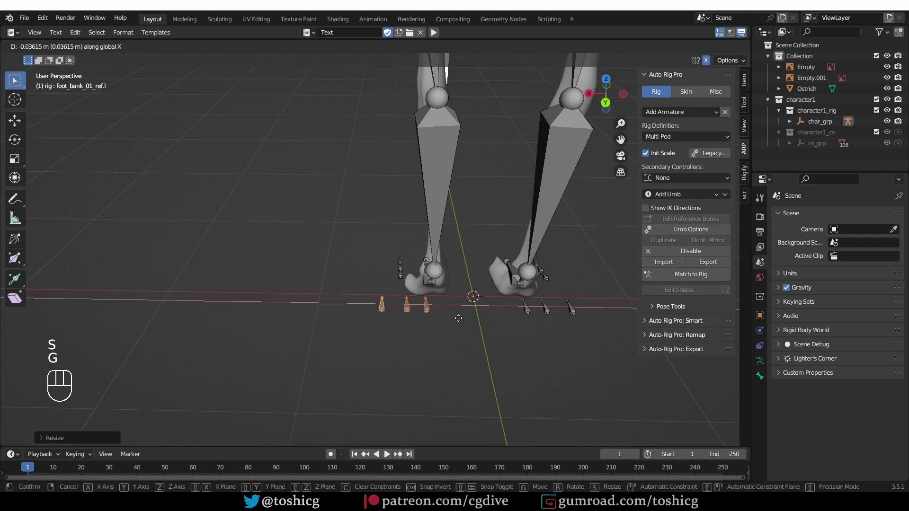
pyautogui.click(485, 320)
# Step: Move the left heel and bank bones to the rear of the foot in side view
pyautogui.press('KP_3')
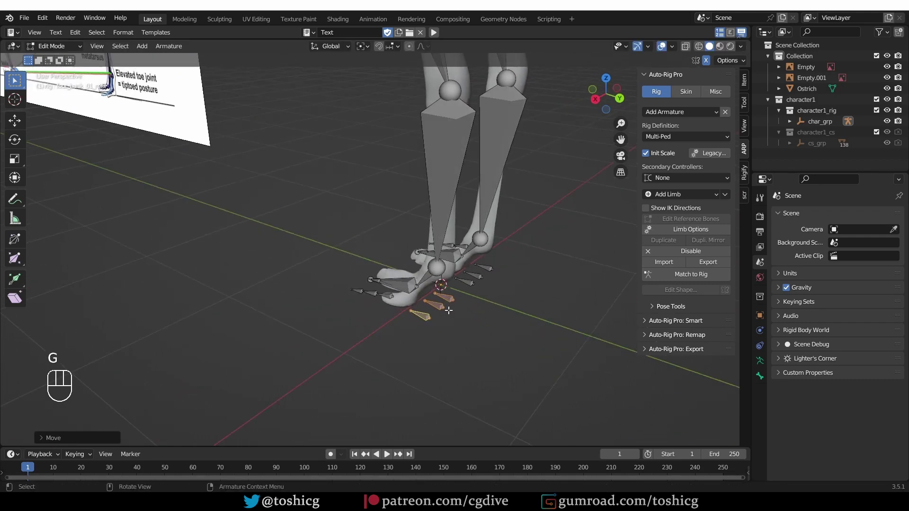
pyautogui.press('g')
pyautogui.click(428, 310)
# Step: Narrow the spacing of the left heel and bank bones along X and adjust their position and size to the foot's width
pyautogui.moveTo(478, 353); pyautogui.dragTo(412, 378, button='middle')
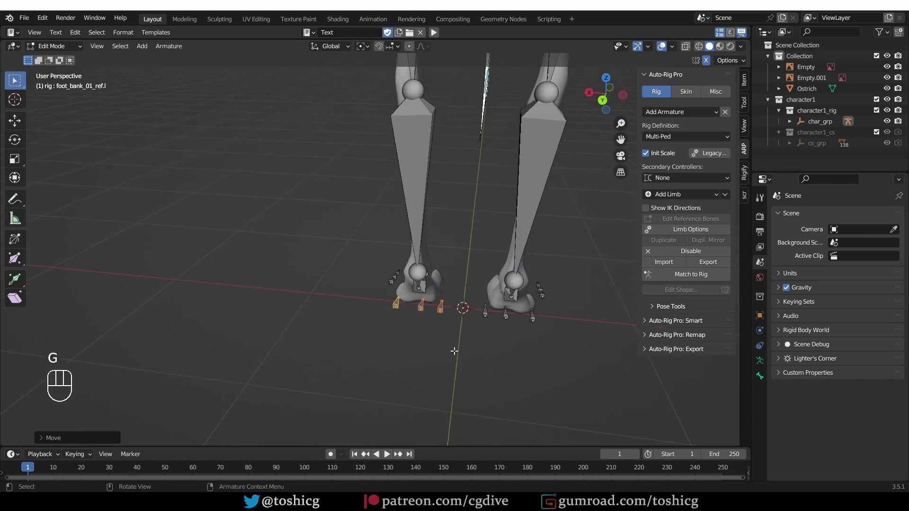
pyautogui.press('s')
pyautogui.press('x')
pyautogui.click(450, 352)
pyautogui.press('g')
pyautogui.click(454, 352)
pyautogui.press('s')
pyautogui.click(474, 346)
pyautogui.scroll(1, 409, 326)
# Step: Select the left heel bone alone, nudge it under the heel and check it in side view
pyautogui.click(413, 303)
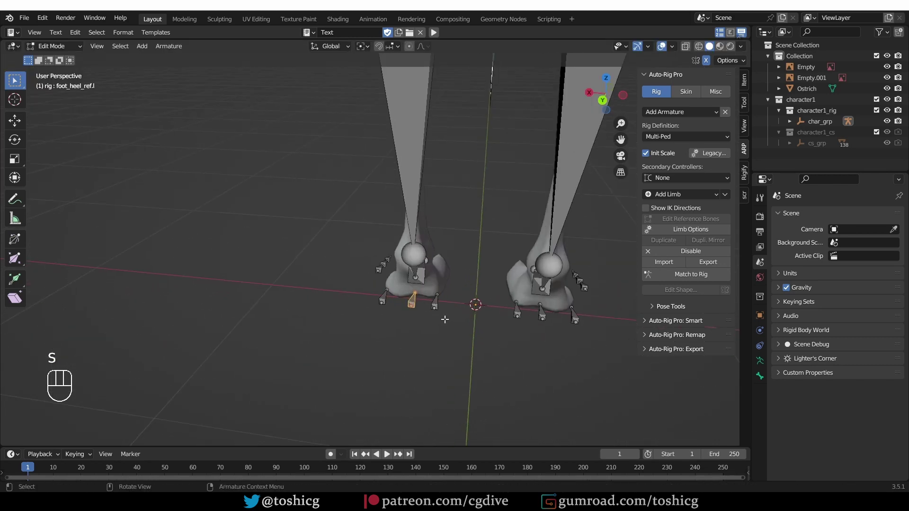
pyautogui.press('g')
pyautogui.click(433, 318)
pyautogui.moveTo(360, 316); pyautogui.dragTo(403, 311, button='middle')
pyautogui.press('KP_3')
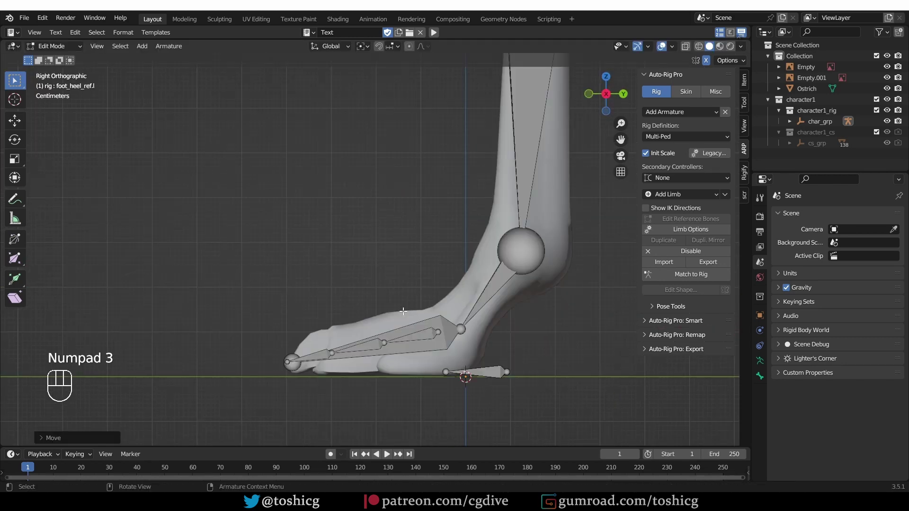
# Step: Annotate circles around the toe tip and the heel bones in side view, and erase the marks
pyautogui.click(326, 346)
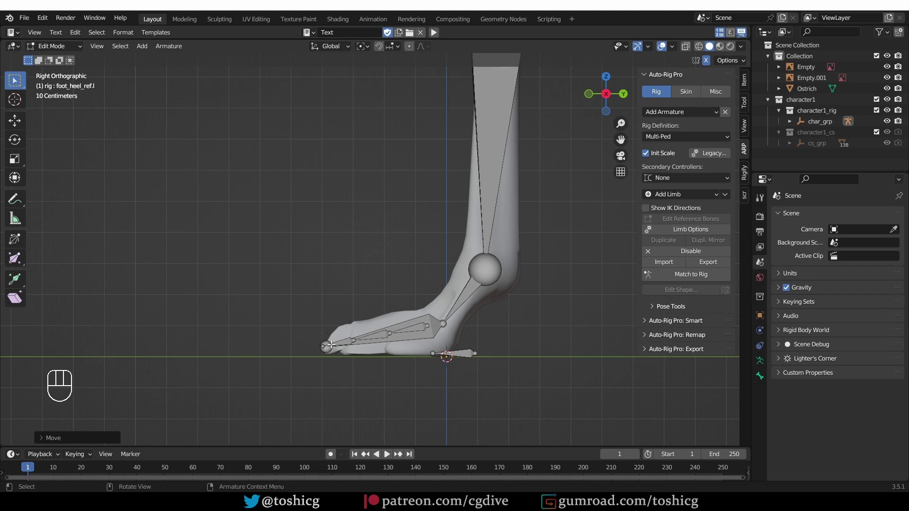
pyautogui.moveTo(326, 346); pyautogui.dragTo(381, 290, button='middle')
pyautogui.press('g')
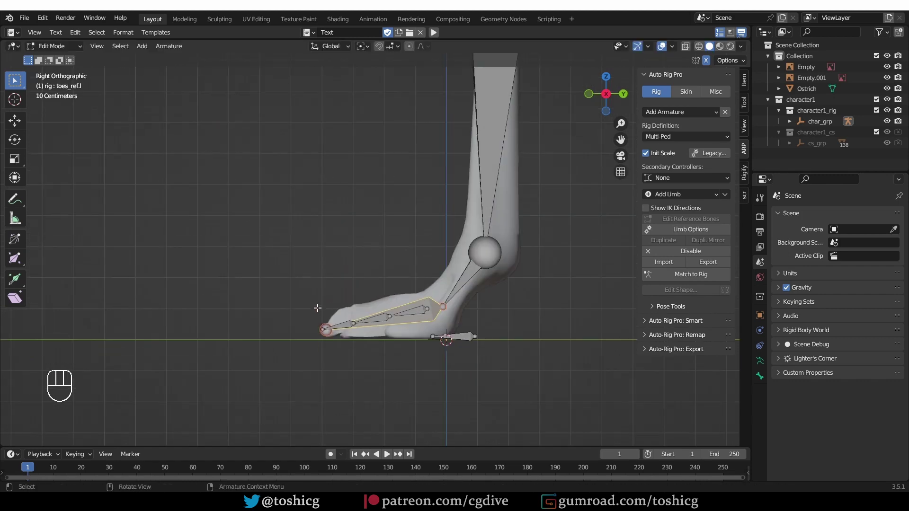
pyautogui.press('f')
pyautogui.moveTo(314, 318); pyautogui.dragTo(329, 346)
pyautogui.press('d')
pyautogui.moveTo(314, 316); pyautogui.dragTo(328, 351)
pyautogui.moveTo(470, 313)
pyautogui.mouseDown()
pyautogui.moveTo(490, 337)
pyautogui.moveTo(455, 327)
pyautogui.mouseUp()
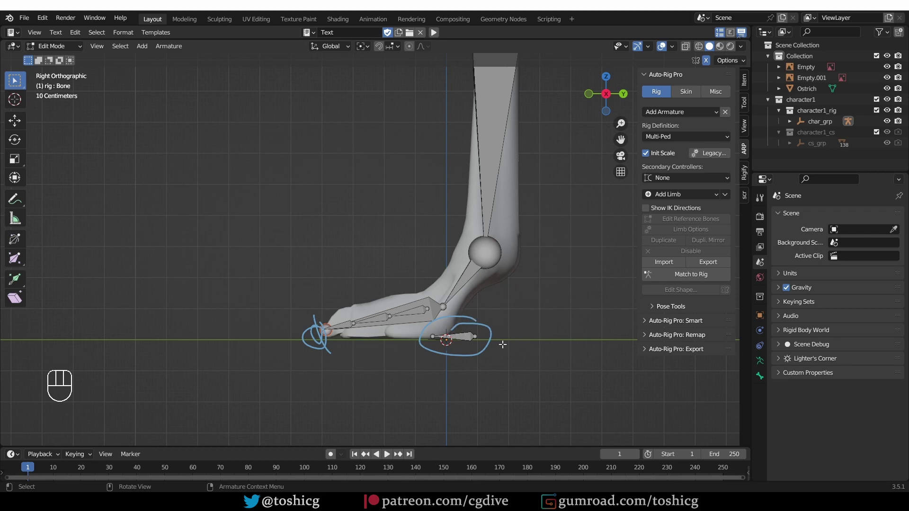
pyautogui.moveTo(502, 344)
pyautogui.mouseDown(button='right')
pyautogui.moveTo(456, 329)
pyautogui.moveTo(300, 326)
pyautogui.mouseUp(button='right')
# Step: Hide the left main toe bone to expose the middle toe chain inside it
pyautogui.moveTo(303, 327); pyautogui.dragTo(426, 396, button='middle')
pyautogui.scroll(3, 398, 267)
pyautogui.click(403, 239)
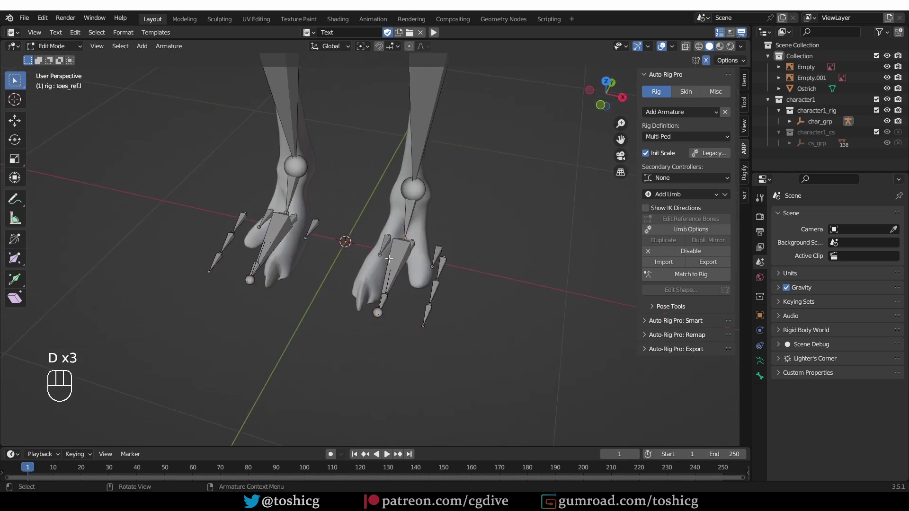
pyautogui.click(388, 258)
pyautogui.moveTo(389, 259)
pyautogui.mouseDown(button='middle')
pyautogui.moveTo(401, 263)
pyautogui.moveTo(389, 269)
pyautogui.mouseUp(button='middle')
pyautogui.press('h')
# Step: Select the three left middle toe bones and move them onto the ostrich's large toe
pyautogui.click(389, 269)
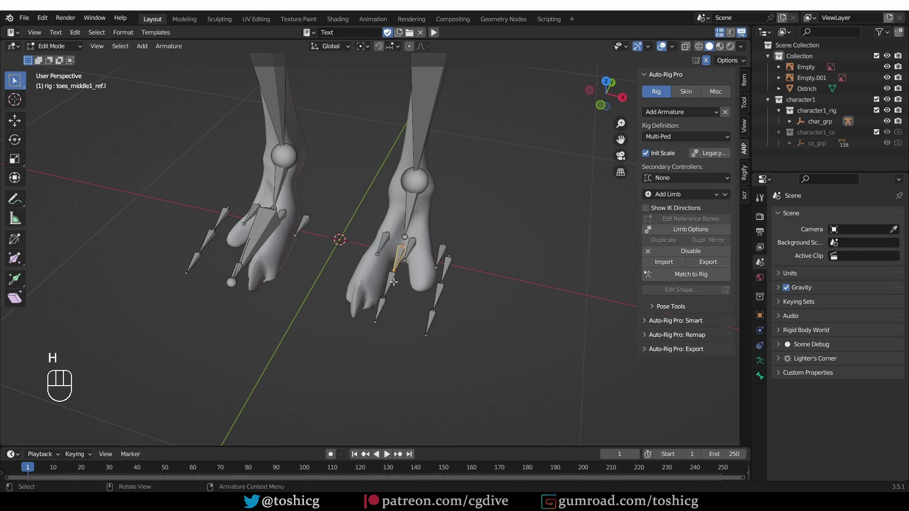
pyautogui.keyDown('shift'); pyautogui.click(393, 282); pyautogui.keyUp('shift')
pyautogui.keyDown('shift'); pyautogui.click(381, 308); pyautogui.keyUp('shift')
pyautogui.press('g')
pyautogui.click(431, 305)
pyautogui.press('KP_3')
pyautogui.moveTo(383, 320); pyautogui.dragTo(400, 338, button='middle')
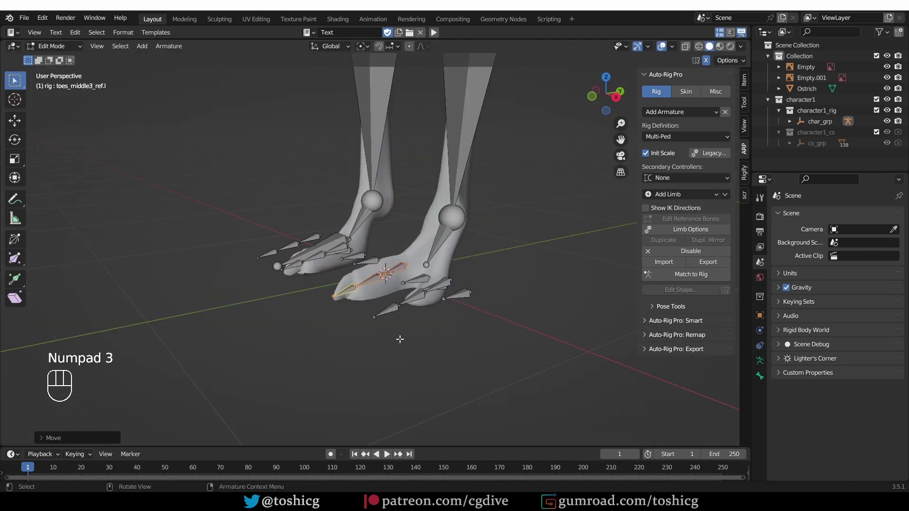
# Step: Rotate and reposition the left middle toe chain to follow the large toe's direction
pyautogui.click(15, 140)
pyautogui.moveTo(355, 246); pyautogui.dragTo(337, 260)
pyautogui.press('g')
pyautogui.click(371, 272)
pyautogui.moveTo(372, 272); pyautogui.dragTo(422, 322, button='middle')
pyautogui.press('r')
pyautogui.press('g')
pyautogui.click(416, 319)
# Step: Select the whole left pinky toe chain and move and scale it to fit the ostrich's small toe in side view
pyautogui.hotkey('alt', 'a')
pyautogui.press('l')
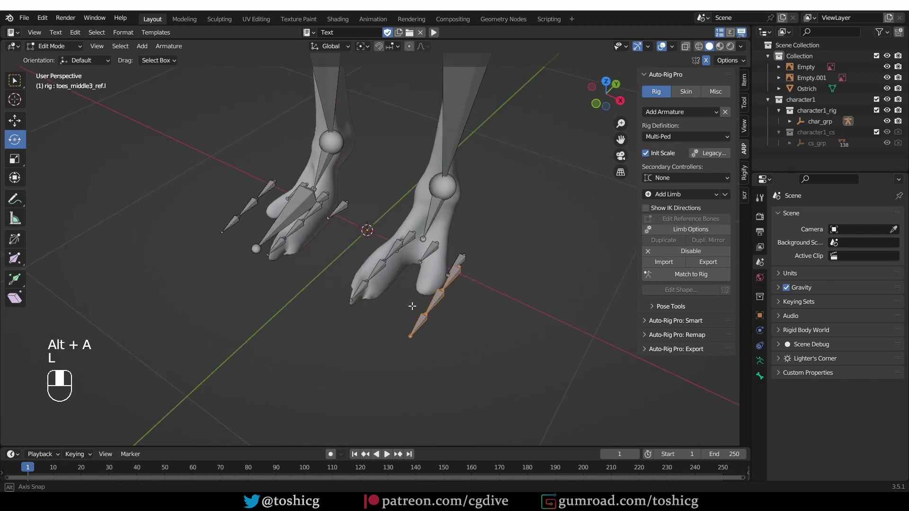
pyautogui.press('s')
pyautogui.press('KP_3')
pyautogui.press('KP_Decimal')
pyautogui.press('g')
pyautogui.press('s')
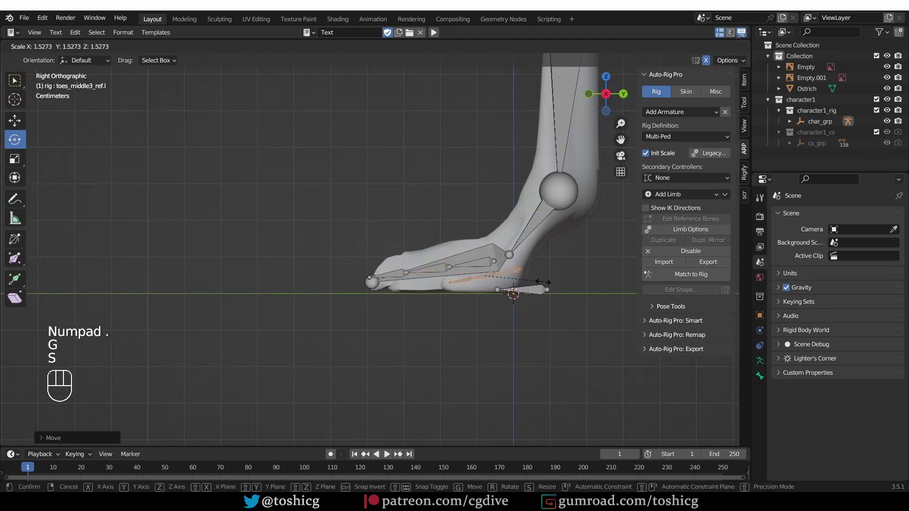
pyautogui.click(543, 282)
# Step: Position the left pinky toe chain inside the small outer toe and unhide the main toe bone
pyautogui.moveTo(484, 279); pyautogui.dragTo(566, 312, button='middle')
pyautogui.click(14, 120)
pyautogui.moveTo(523, 283); pyautogui.dragTo(501, 292)
pyautogui.click(15, 140)
pyautogui.moveTo(501, 270); pyautogui.dragTo(426, 213, button='middle')
pyautogui.press('g')
pyautogui.click(495, 280)
pyautogui.press('g')
pyautogui.hotkey('alt', 'h')
# Step: Slide the upper joint of the left thigh_b bone slightly with the Move tool
pyautogui.scroll(-6, 440, 296)
pyautogui.scroll(-3, 441, 295)
pyautogui.click(442, 135)
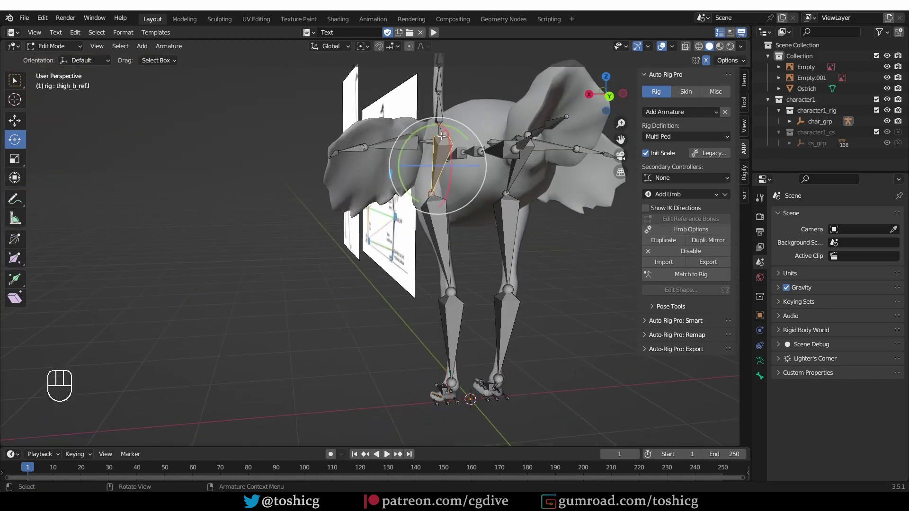
pyautogui.click(444, 135)
pyautogui.hotkey('shift', 'space')
pyautogui.press('g')
pyautogui.moveTo(410, 134); pyautogui.dragTo(415, 134)
# Step: Slide the joint at the lower end of the left thigh_b bone slightly and inspect the whole skeleton
pyautogui.click(431, 193)
pyautogui.moveTo(400, 195); pyautogui.dragTo(402, 196)
pyautogui.moveTo(389, 208); pyautogui.dragTo(457, 246, button='middle')
pyautogui.click(455, 173)
pyautogui.scroll(-2, 555, 185)
pyautogui.moveTo(489, 192); pyautogui.dragTo(487, 255, button='middle')
pyautogui.moveTo(487, 256); pyautogui.dragTo(470, 254, button='middle')
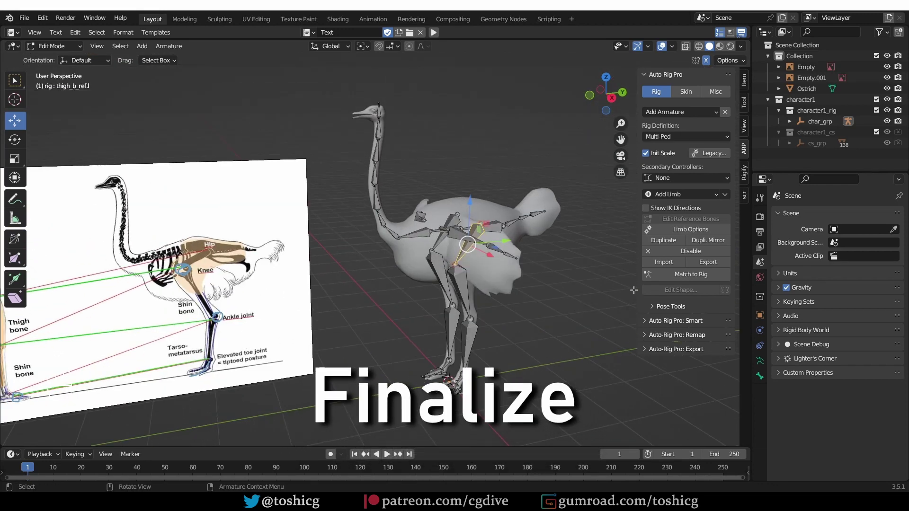
# Step: Generate the control rig with Match to Rig and return to Object Mode
pyautogui.click(698, 274)
pyautogui.moveTo(565, 359); pyautogui.dragTo(534, 355, button='middle')
pyautogui.click(447, 380)
pyautogui.press('g')
pyautogui.press('Tab')
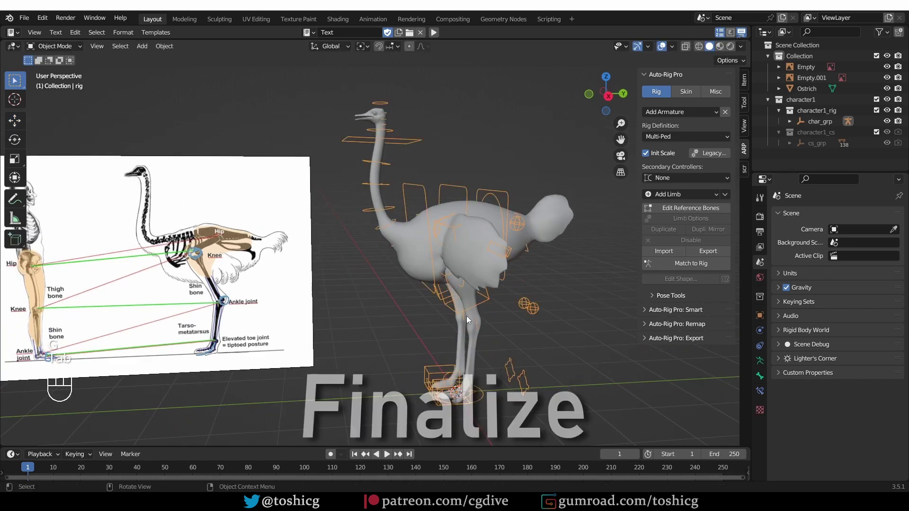
# Step: Select the Ostrich mesh together with the rig and bind them using the Heat Maps engine
pyautogui.click(441, 205)
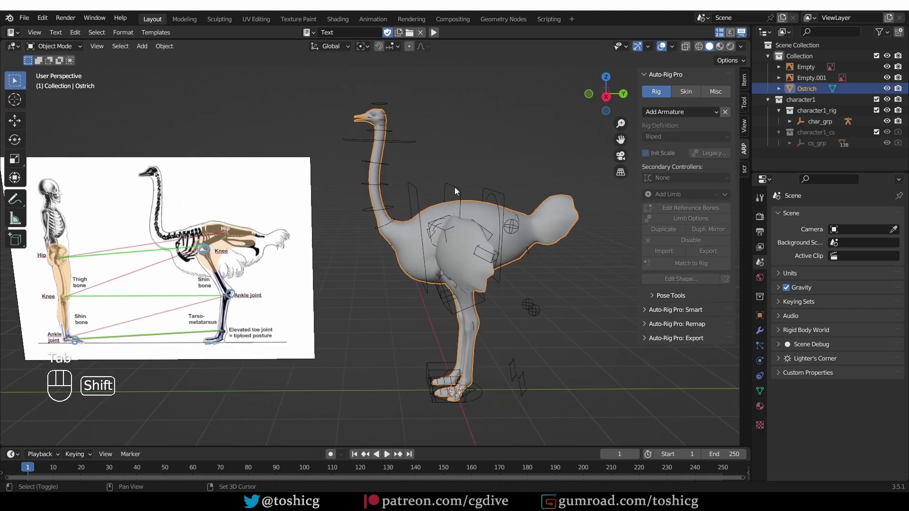
pyautogui.keyDown('shift'); pyautogui.click(454, 191); pyautogui.keyUp('shift')
pyautogui.click(686, 92)
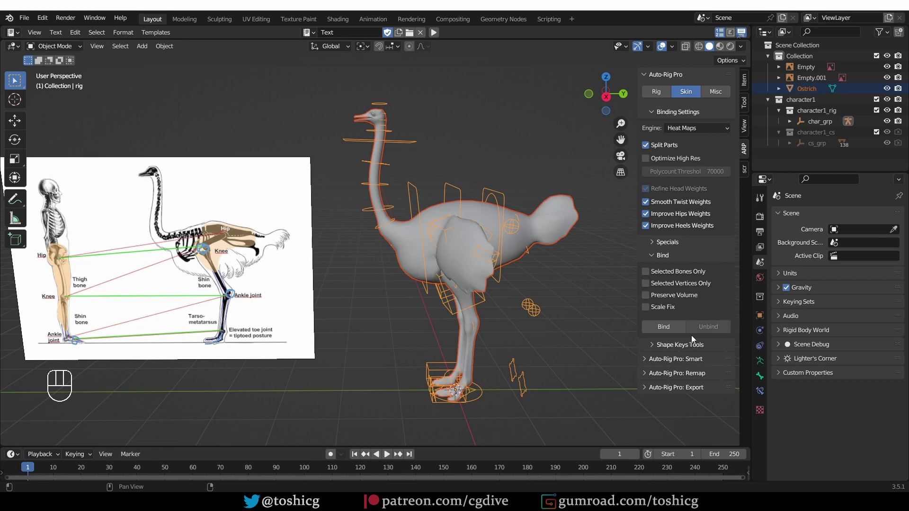
pyautogui.click(669, 327)
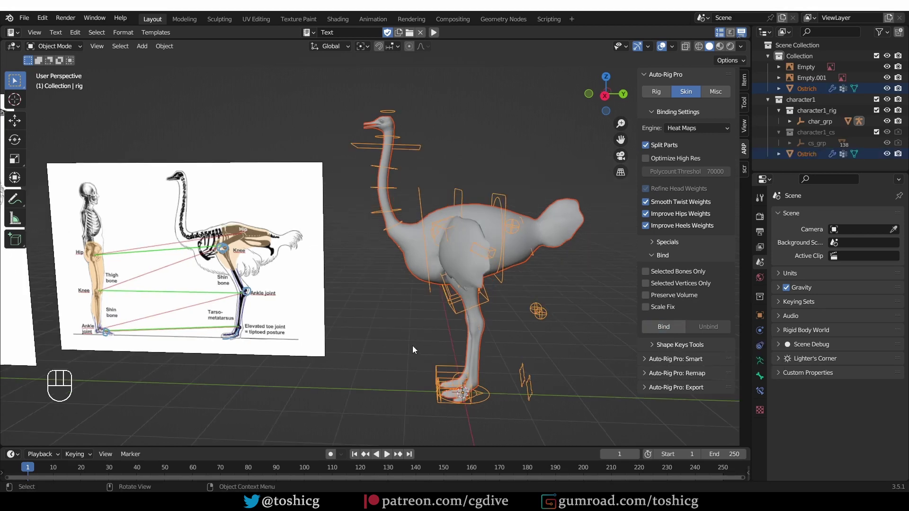
# Step: Enter Pose Mode and test moving the left and right foot IK controllers
pyautogui.press('Tab')
pyautogui.press('g')
pyautogui.rightClick(426, 376)
pyautogui.click(439, 365)
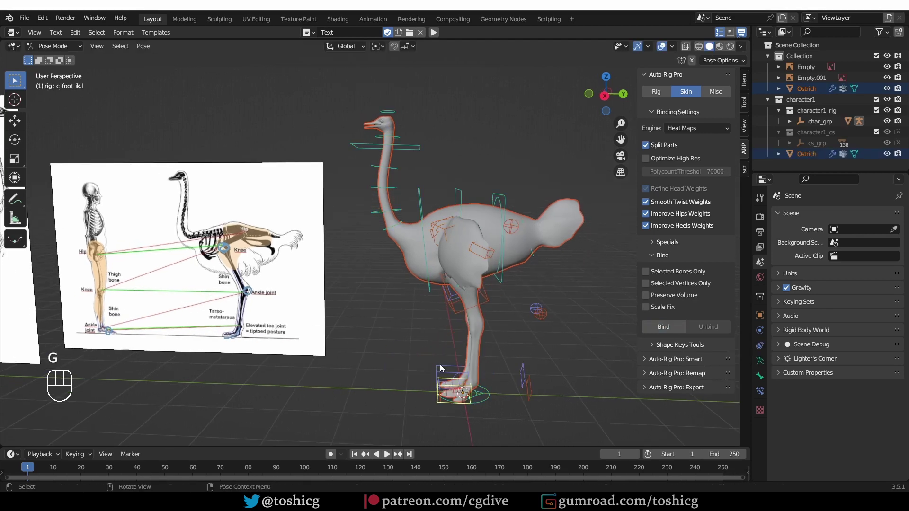
pyautogui.press('g')
pyautogui.rightClick(491, 288)
pyautogui.moveTo(509, 252); pyautogui.dragTo(532, 218, button='middle')
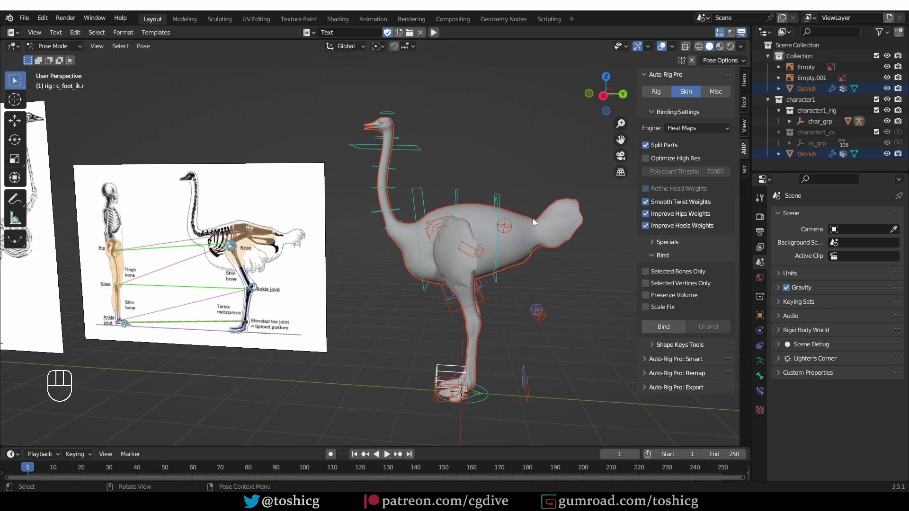
# Step: Try moving the root master controller to test the body's deformation
pyautogui.click(498, 196)
pyautogui.press('g')
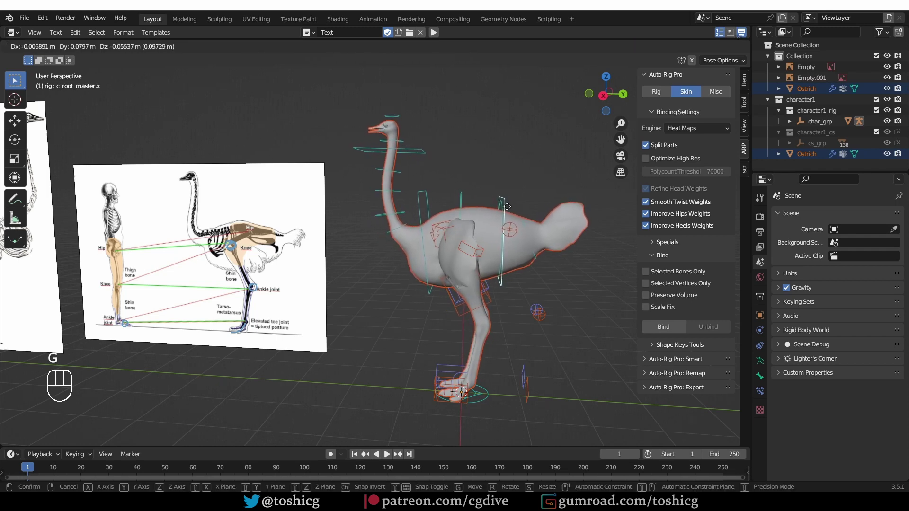
pyautogui.rightClick(507, 206)
pyautogui.moveTo(473, 246); pyautogui.dragTo(500, 253, button='middle')
# Step: Snap both wing controllers from IK to FK, and try rotating the left wing
pyautogui.click(466, 266)
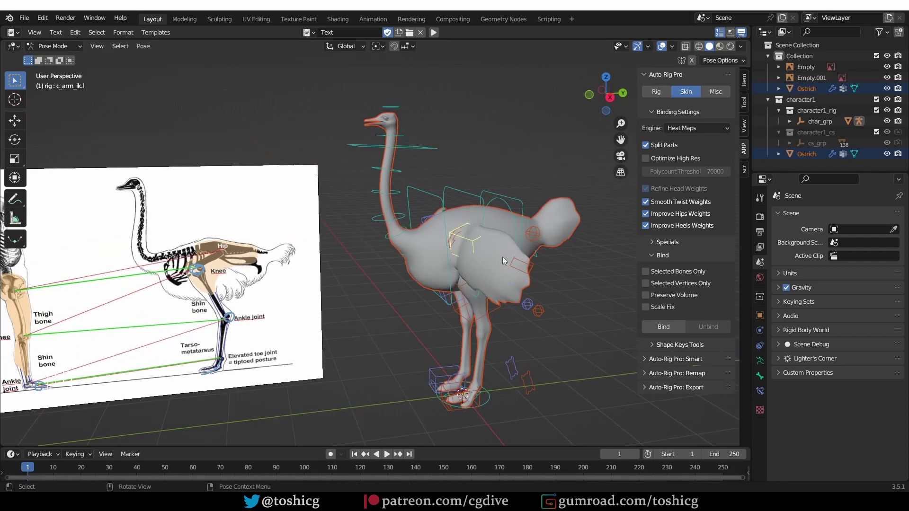
pyautogui.click(743, 102)
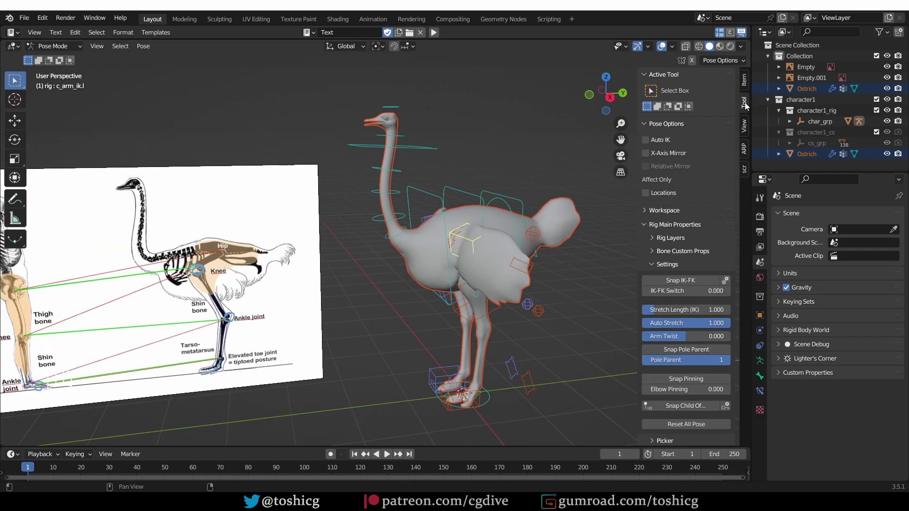
pyautogui.click(691, 282)
pyautogui.moveTo(463, 241); pyautogui.dragTo(459, 260, button='middle')
pyautogui.press('r')
pyautogui.rightClick(522, 247)
pyautogui.moveTo(523, 248); pyautogui.dragTo(497, 256, button='middle')
pyautogui.click(525, 187)
pyautogui.click(650, 284)
# Step: Try swinging the left foot IK controller forward to test the leg's bending
pyautogui.moveTo(416, 255); pyautogui.dragTo(479, 198, button='middle')
pyautogui.scroll(-1, 479, 203)
pyautogui.click(512, 331)
pyautogui.moveTo(512, 332); pyautogui.dragTo(533, 328, button='middle')
pyautogui.click(503, 326)
pyautogui.press('g')
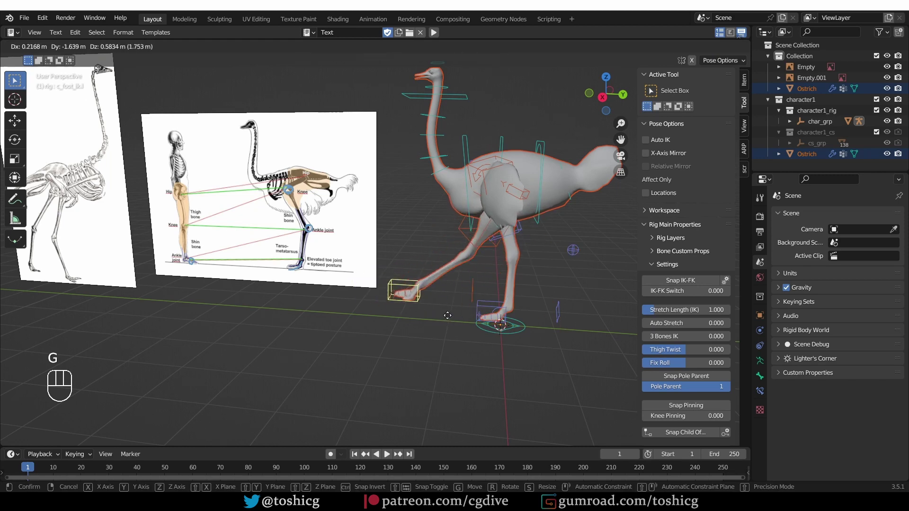
pyautogui.rightClick(428, 313)
# Step: Snap the left leg's pole parent to 0, and lift the left foot with its IK controller
pyautogui.keyDown('shift'); pyautogui.moveTo(625, 391); pyautogui.dragTo(587, 379, button='middle'); pyautogui.keyUp('shift')
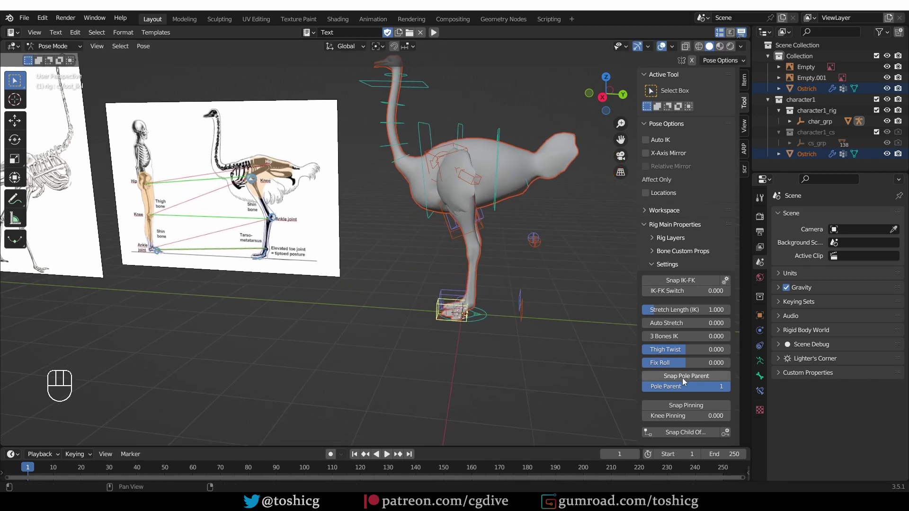
pyautogui.click(695, 378)
pyautogui.press('g')
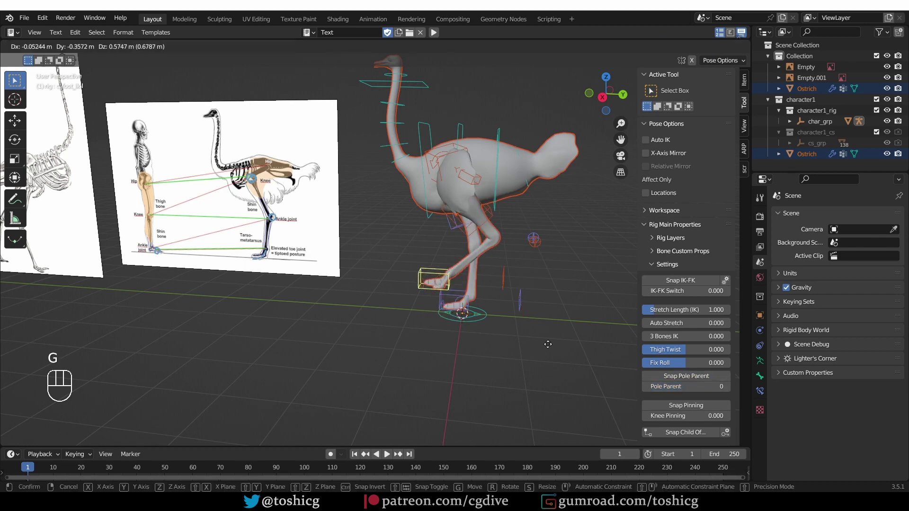
pyautogui.rightClick(513, 327)
pyautogui.press('g')
pyautogui.click(490, 285)
pyautogui.press('r')
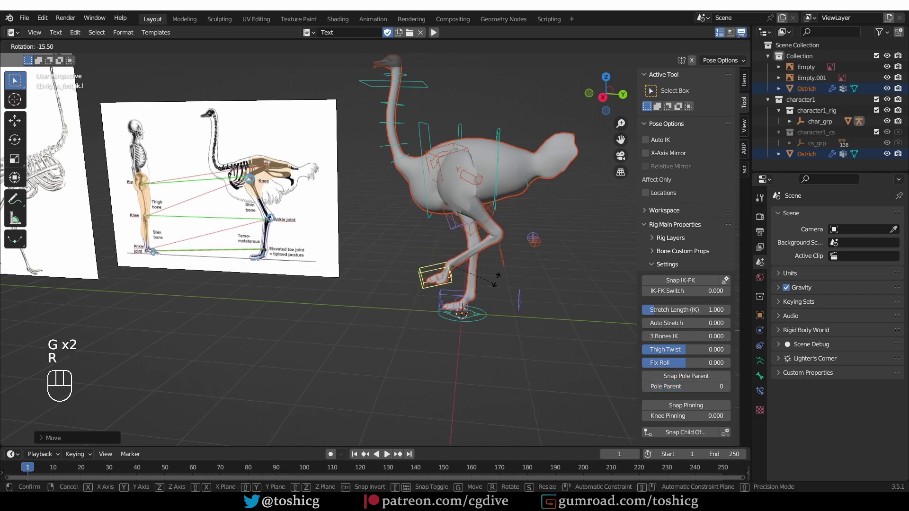
pyautogui.rightClick(490, 283)
# Step: Try raising the left foot roll controller to roll the lifted foot
pyautogui.scroll(2, 439, 280)
pyautogui.keyDown('shift'); pyautogui.moveTo(438, 280); pyautogui.dragTo(412, 342, button='middle'); pyautogui.keyUp('shift')
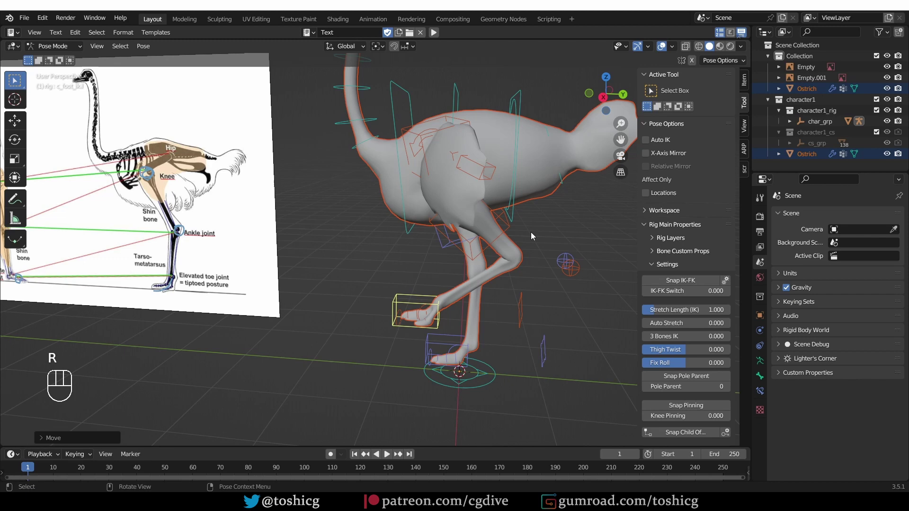
pyautogui.scroll(1, 450, 332)
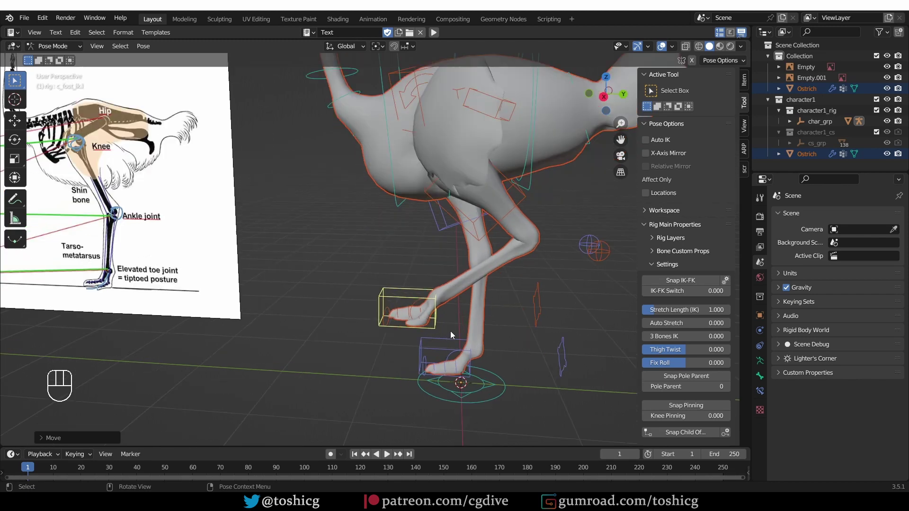
pyautogui.moveTo(450, 331); pyautogui.dragTo(455, 315, button='middle')
pyautogui.click(537, 316)
pyautogui.press('g')
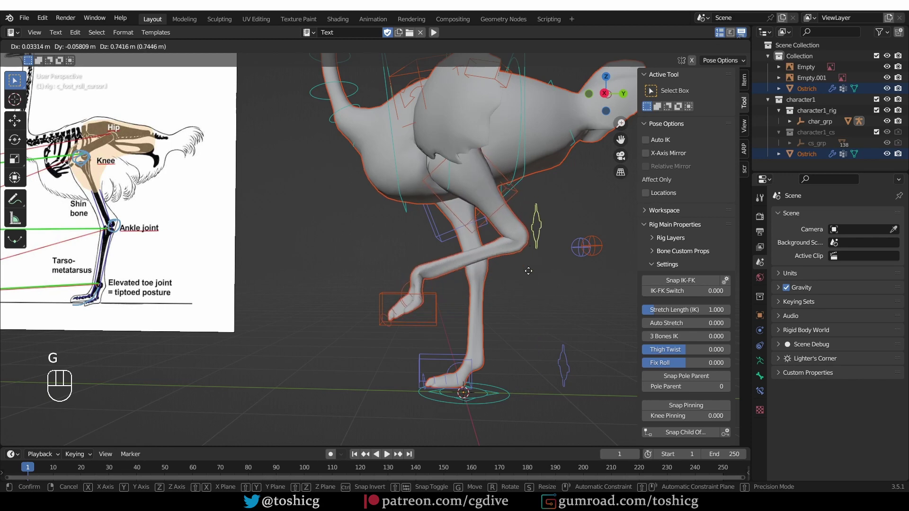
pyautogui.click(527, 273)
# Step: Move the left foot IK controller forward and rotate it to tilt the lifted foot
pyautogui.click(409, 309)
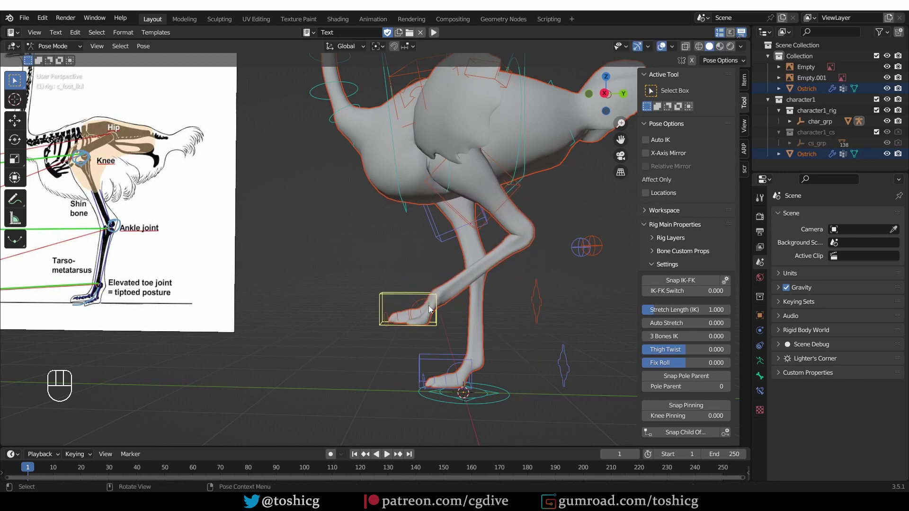
pyautogui.press('g')
pyautogui.press('r')
pyautogui.click(409, 309)
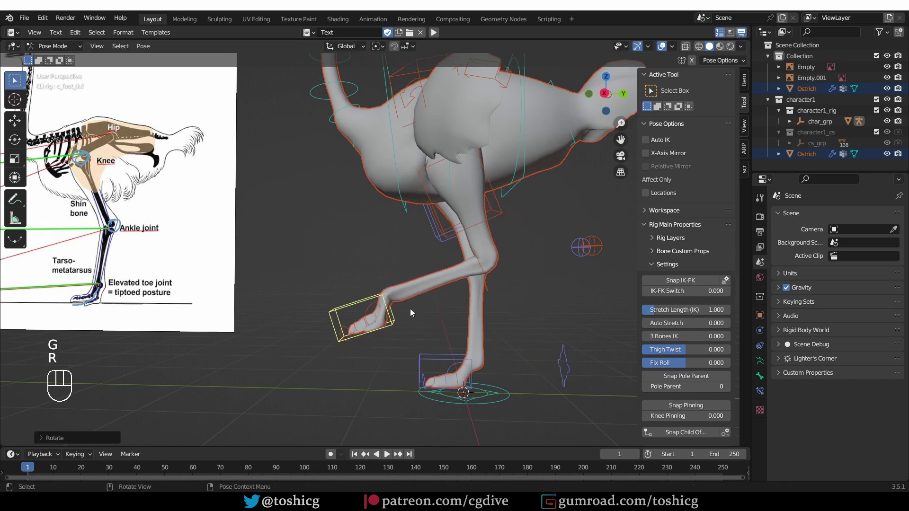
# Step: Adjust the lifted left foot IK controller's position, and try rotating the neck master controller to bend the neck
pyautogui.press('g')
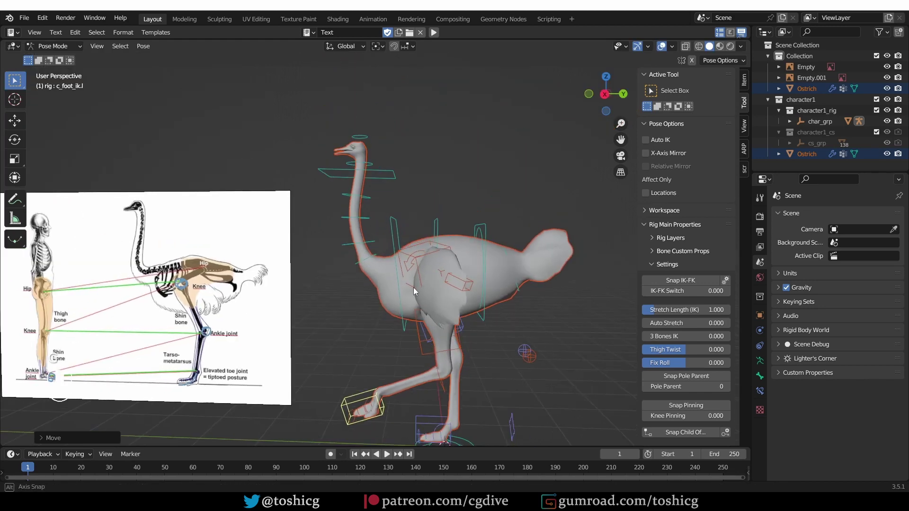
pyautogui.click(358, 136)
pyautogui.press('r')
pyautogui.press('r')
pyautogui.press('r')
pyautogui.press('r')
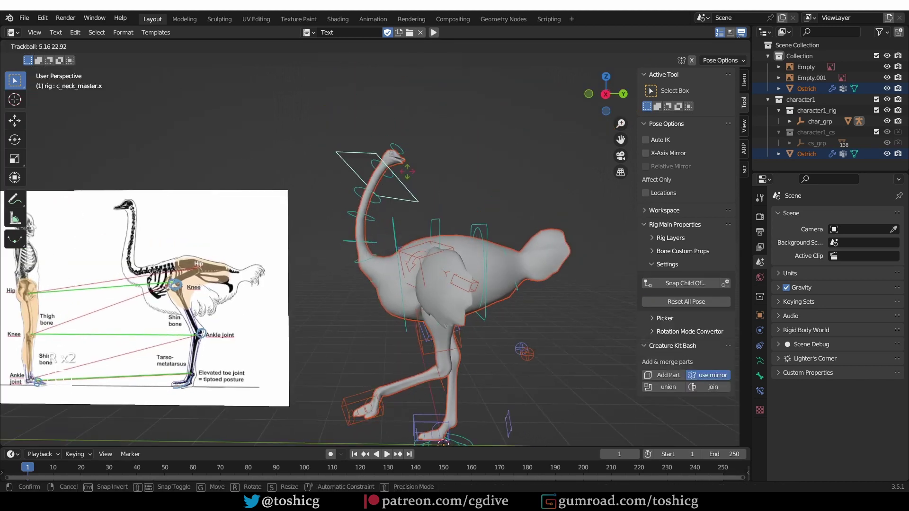
pyautogui.click(336, 130)
# Step: Try rotating the tail master controller to test the tail's deformation
pyautogui.click(514, 294)
pyautogui.press('r')
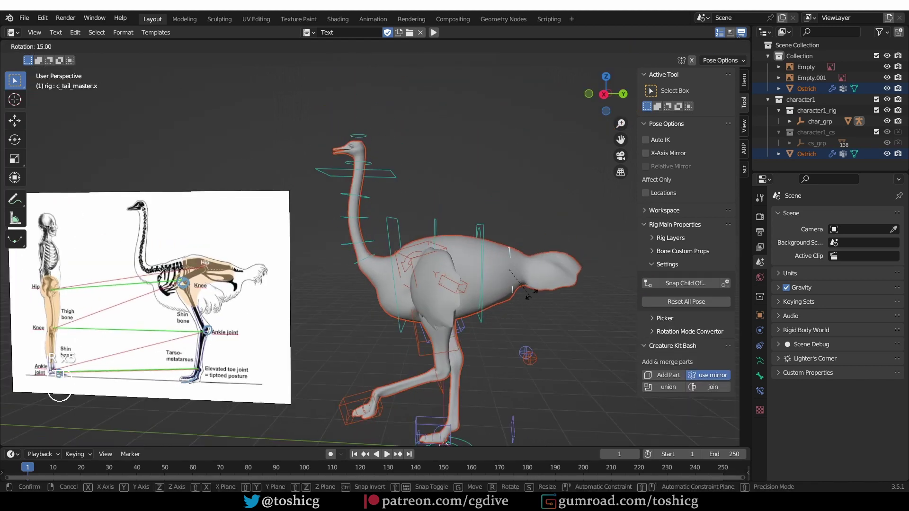
pyautogui.rightClick(495, 344)
pyautogui.moveTo(496, 347); pyautogui.dragTo(504, 374, button='middle')
# Step: Try rotating the c_spine_01 controller to test how the wings follow the body
pyautogui.click(452, 266)
pyautogui.press('r')
pyautogui.press('r')
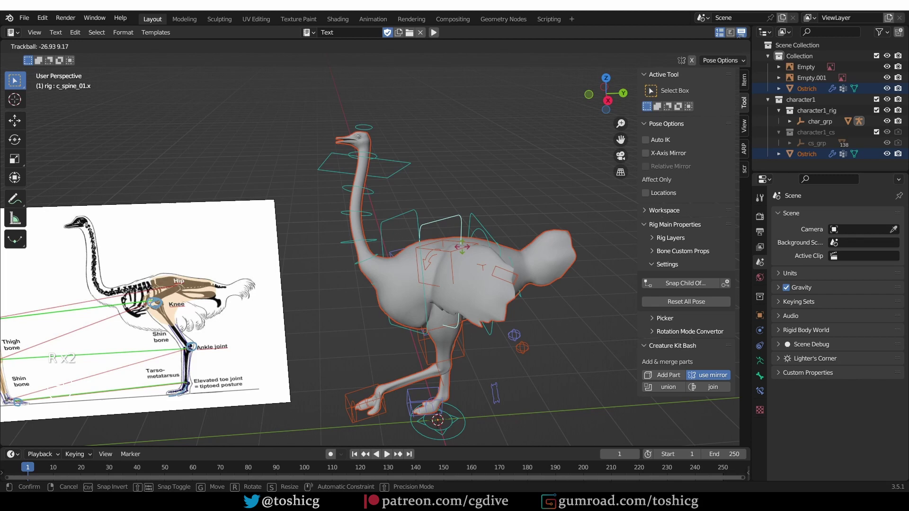
pyautogui.rightClick(468, 288)
pyautogui.moveTo(469, 298); pyautogui.dragTo(470, 294, button='middle')
# Step: Return to editing the Auto-Rig Pro reference bones
pyautogui.click(461, 271)
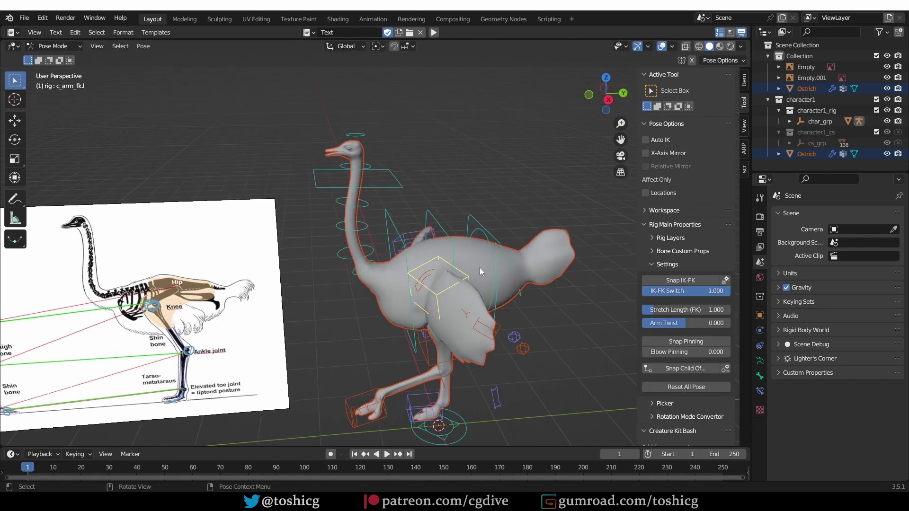
pyautogui.click(744, 150)
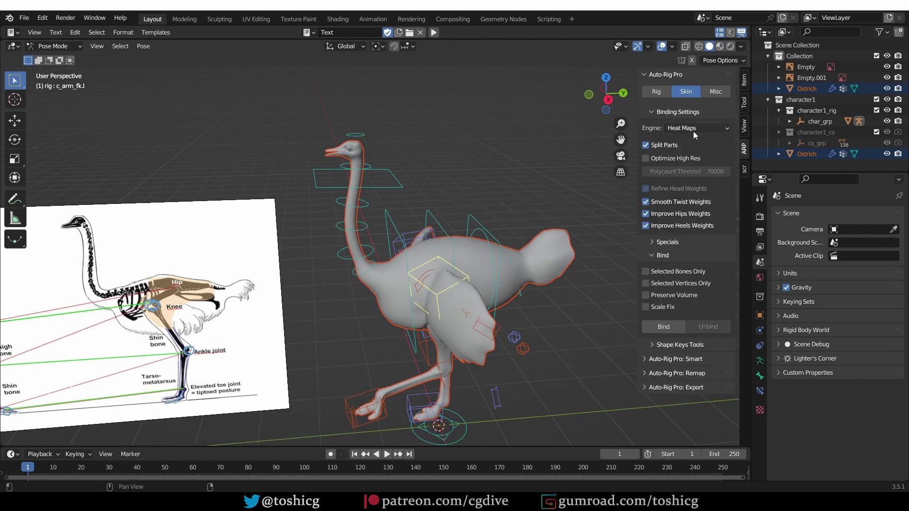
pyautogui.click(645, 88)
pyautogui.click(675, 211)
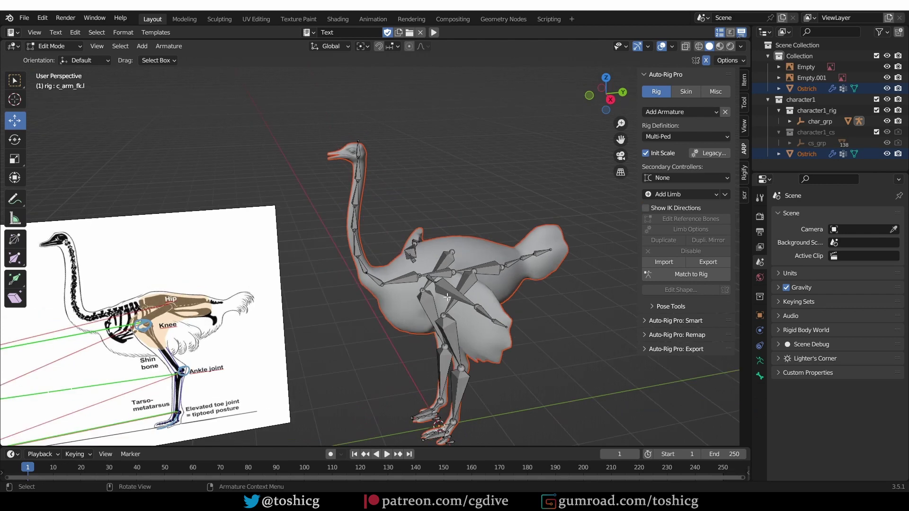
# Step: Enable Arm FK Lock-Free in the limb options of the left arm reference bones
pyautogui.click(446, 297)
pyautogui.moveTo(446, 297); pyautogui.dragTo(473, 284, button='middle')
pyautogui.click(674, 231)
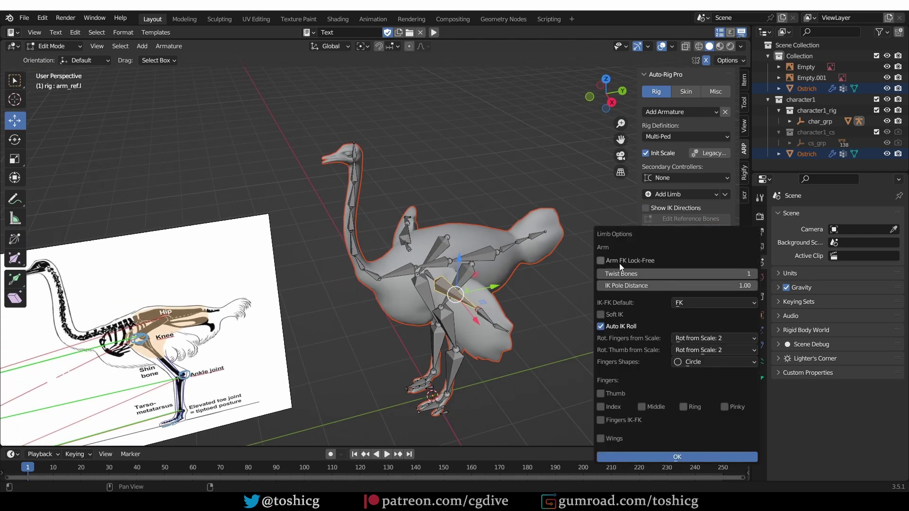
pyautogui.click(657, 455)
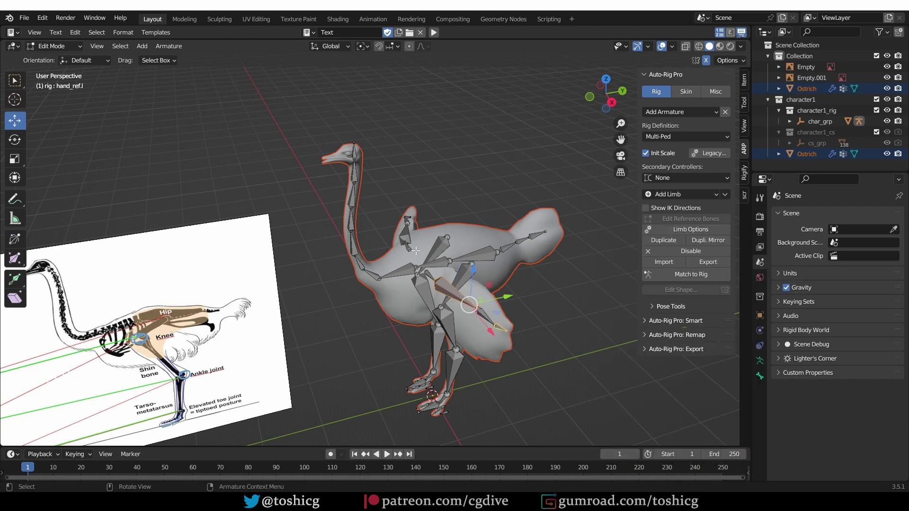
# Step: Enable Arm FK Lock-Free in the limb options of the right arm reference bones
pyautogui.moveTo(415, 251); pyautogui.dragTo(414, 217, button='middle')
pyautogui.click(414, 199)
pyautogui.click(685, 229)
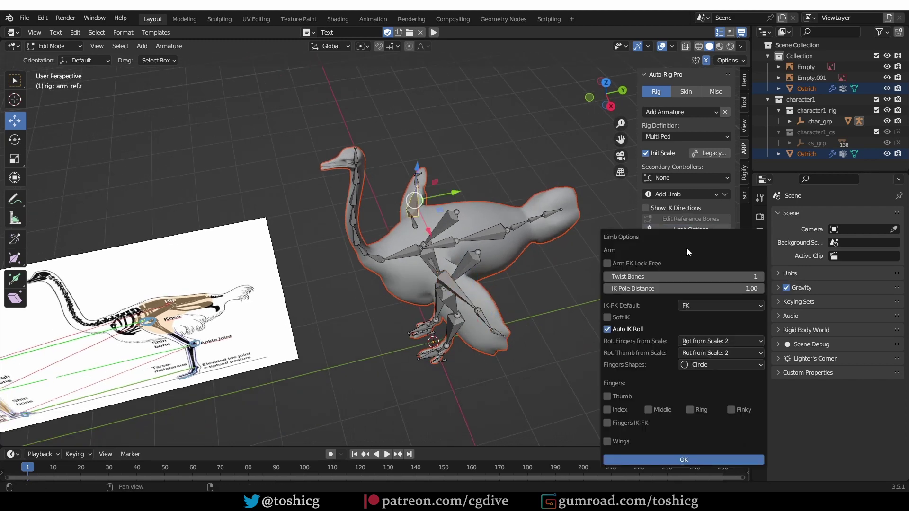
pyautogui.click(681, 459)
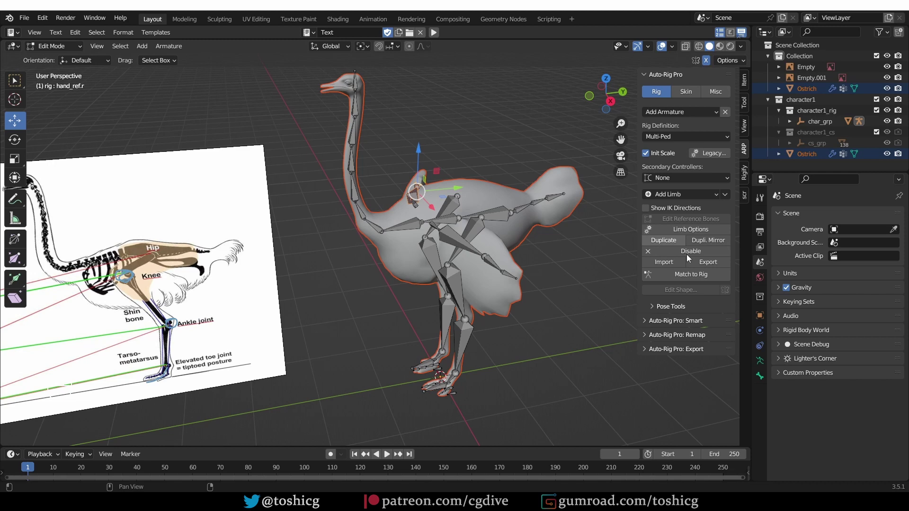
# Step: Match the reference bones to the rig, and show the Rig Main Properties settings of the left arm FK controller
pyautogui.click(687, 274)
pyautogui.click(744, 102)
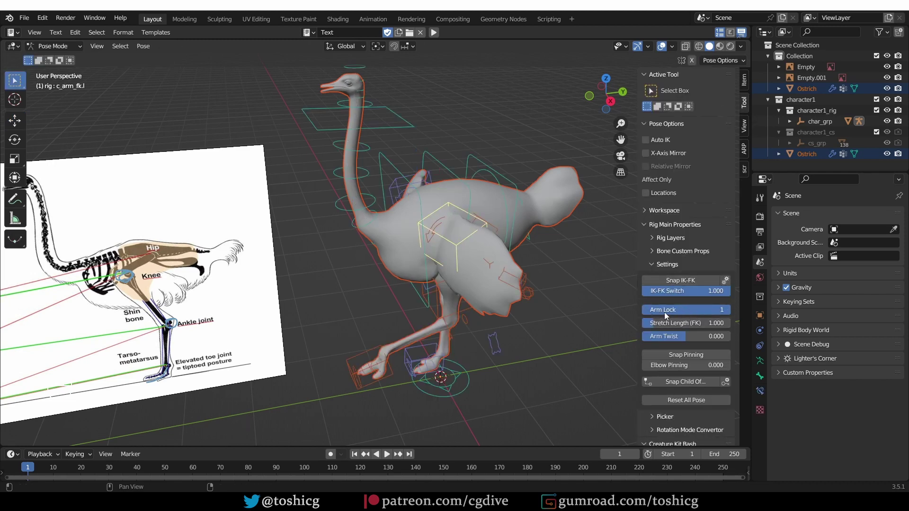
pyautogui.moveTo(487, 203); pyautogui.dragTo(501, 194, button='middle')
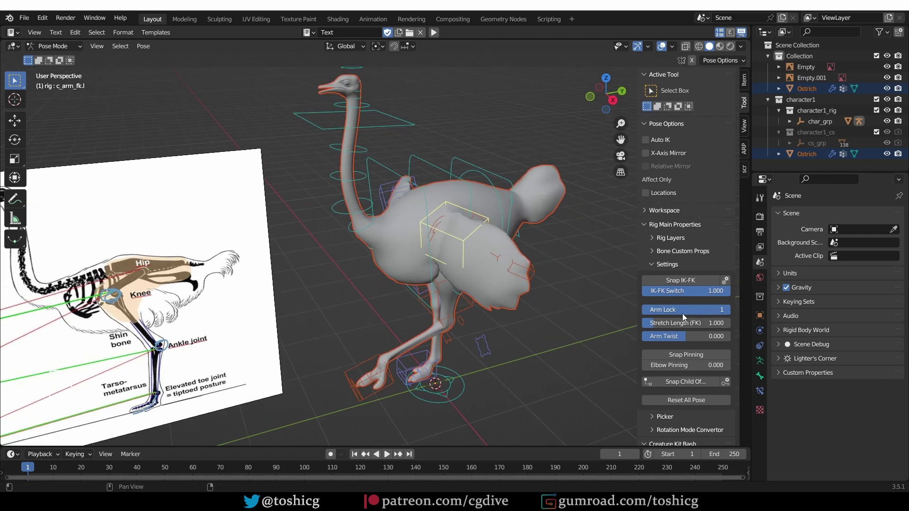
# Step: Try rotating the c_spine_01 controller with the left arm's Arm Lock on
pyautogui.click(458, 192)
pyautogui.press('r')
pyautogui.press('r')
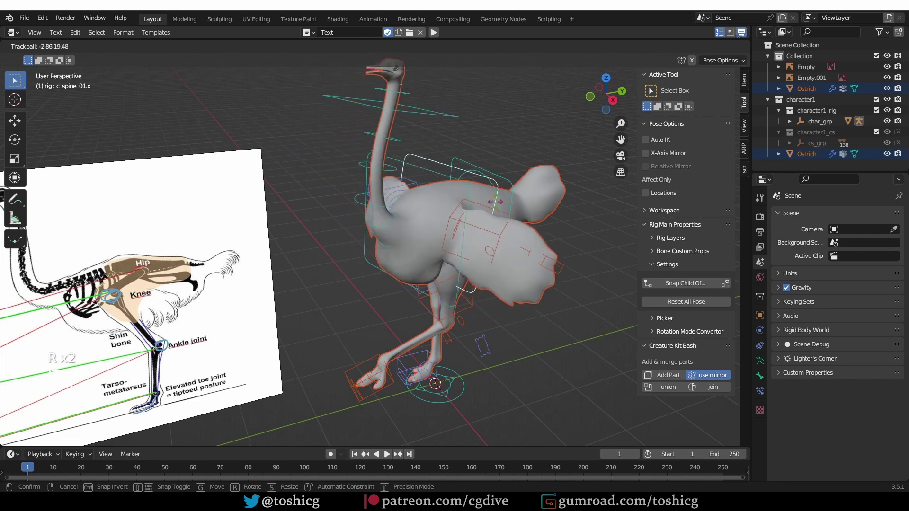
pyautogui.press('Escape')
# Step: Set the left arm's Arm Lock to 0, and try rotating the c_spine_01 controller again
pyautogui.click(463, 204)
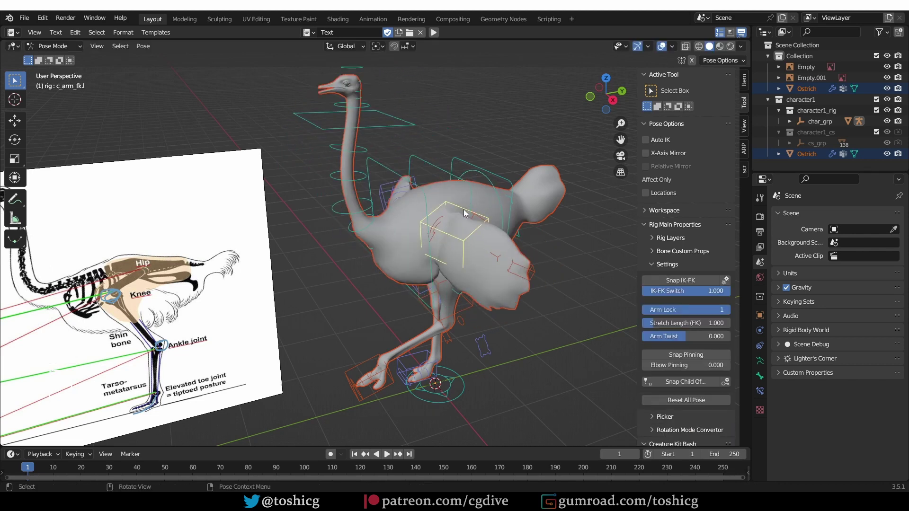
pyautogui.click(433, 190)
pyautogui.press('r')
pyautogui.press('r')
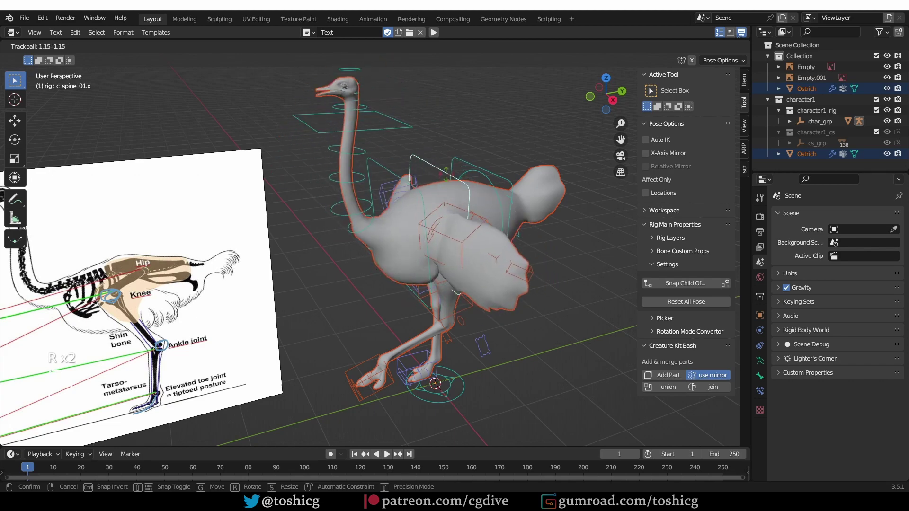
pyautogui.rightClick(448, 199)
# Step: Rotate the left arm FK controller to fold the left wing back along the body
pyautogui.click(450, 240)
pyautogui.moveTo(448, 199); pyautogui.dragTo(454, 284, button='middle')
pyautogui.click(442, 248)
pyautogui.press('r')
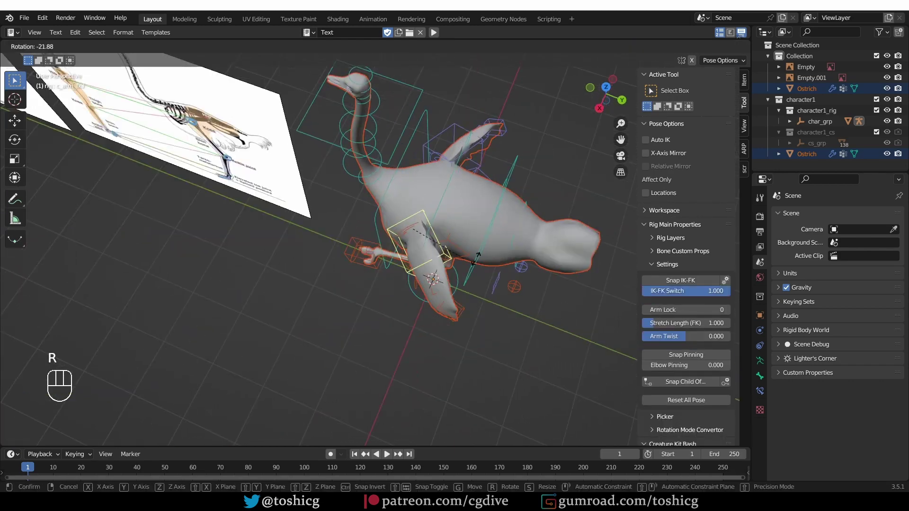
pyautogui.click(476, 253)
pyautogui.moveTo(475, 253); pyautogui.dragTo(412, 144, button='middle')
pyautogui.press('r')
pyautogui.press('r')
pyautogui.click(443, 216)
# Step: Set the right arm's Arm Lock to 0, and rotate its FK controller to fold the right wing along the body
pyautogui.click(413, 144)
pyautogui.moveTo(685, 310); pyautogui.dragTo(649, 310)
pyautogui.press('r')
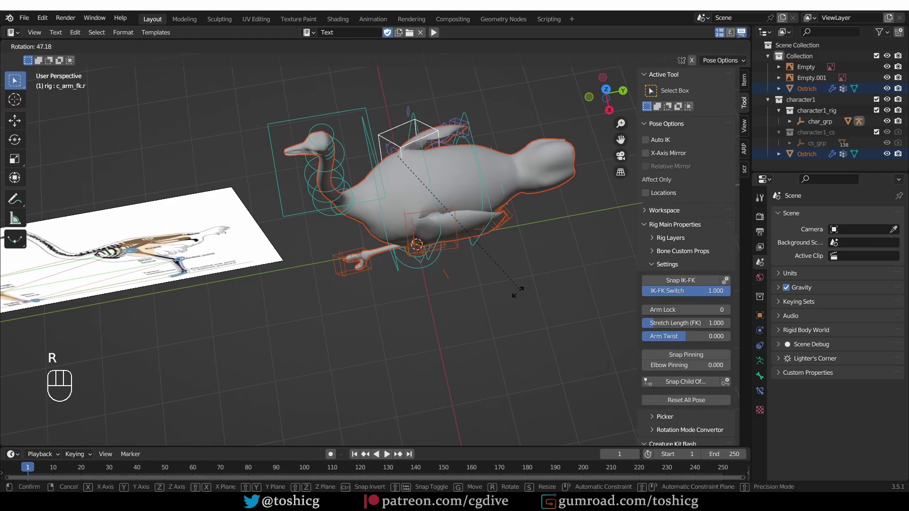
pyautogui.click(520, 290)
pyautogui.moveTo(519, 291); pyautogui.dragTo(696, 166, button='middle')
pyautogui.press('r')
pyautogui.click(492, 254)
# Step: Try rotating the front spine controller and the c_spine_01 controller to test the folded wings with Arm Lock off
pyautogui.moveTo(199, 201); pyautogui.dragTo(403, 182, button='middle')
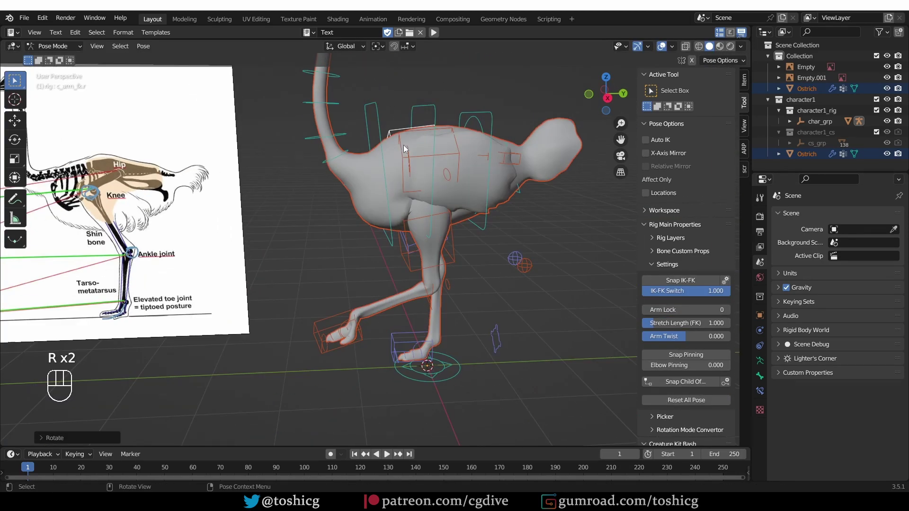
pyautogui.click(381, 113)
pyautogui.press('r')
pyautogui.press('r')
pyautogui.rightClick(379, 150)
pyautogui.click(427, 108)
pyautogui.press('r')
pyautogui.press('r')
pyautogui.rightClick(445, 142)
pyautogui.moveTo(456, 161); pyautogui.dragTo(448, 173, button='middle')
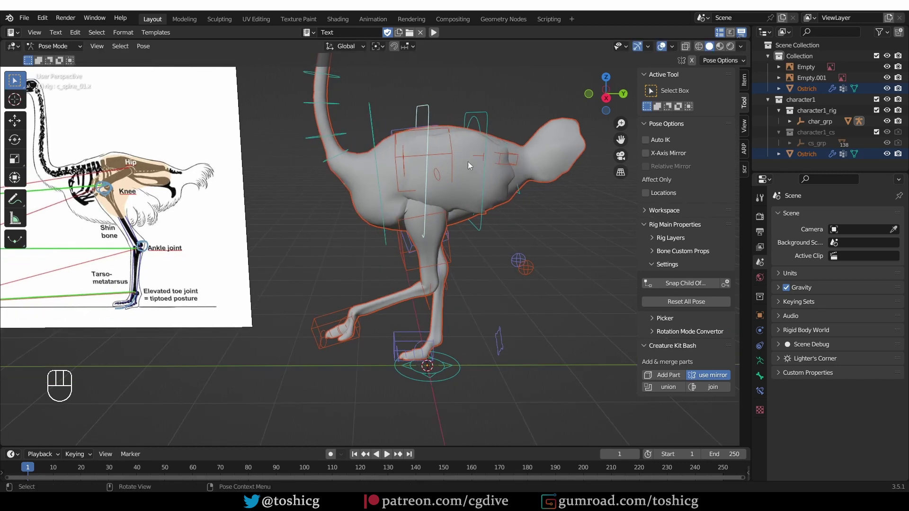
# Step: Set Arm Lock to 1 for both the left and right arm FK controllers
pyautogui.click(474, 181)
pyautogui.click(453, 152)
pyautogui.click(453, 153)
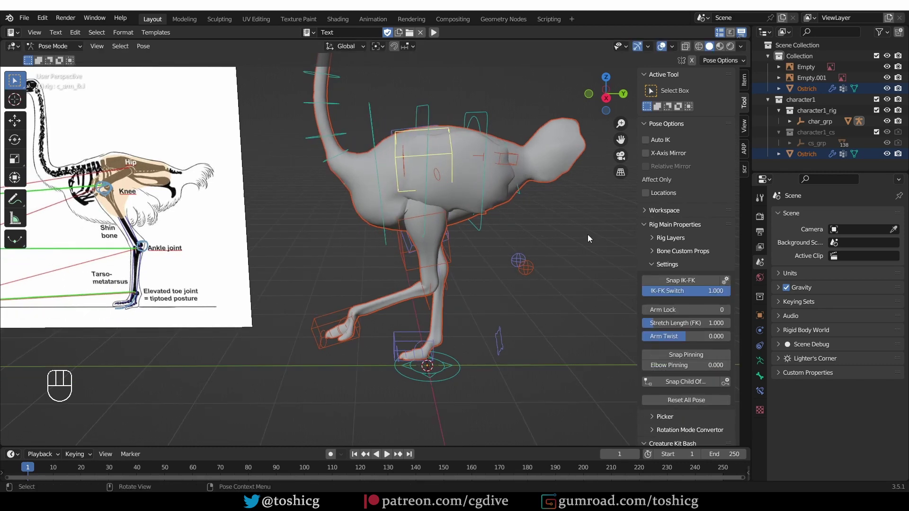
pyautogui.moveTo(662, 309); pyautogui.dragTo(731, 310)
pyautogui.moveTo(454, 246); pyautogui.dragTo(445, 200, button='middle')
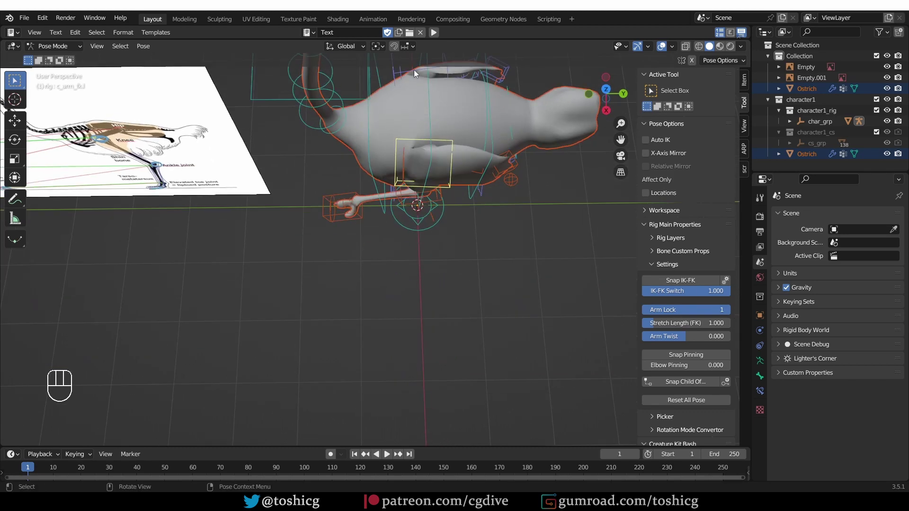
pyautogui.keyDown('shift'); pyautogui.moveTo(414, 70); pyautogui.dragTo(421, 133, button='middle'); pyautogui.keyUp('shift')
pyautogui.click(421, 131)
pyautogui.moveTo(655, 308); pyautogui.dragTo(729, 310)
# Step: Rotate the left arm FK controller freely to spread the left wing away from the body
pyautogui.click(407, 175)
pyautogui.moveTo(417, 204); pyautogui.dragTo(469, 227, button='middle')
pyautogui.click(422, 151)
pyautogui.press('r')
pyautogui.rightClick(452, 183)
pyautogui.click(452, 196)
pyautogui.click(452, 188)
pyautogui.press('r')
pyautogui.press('r')
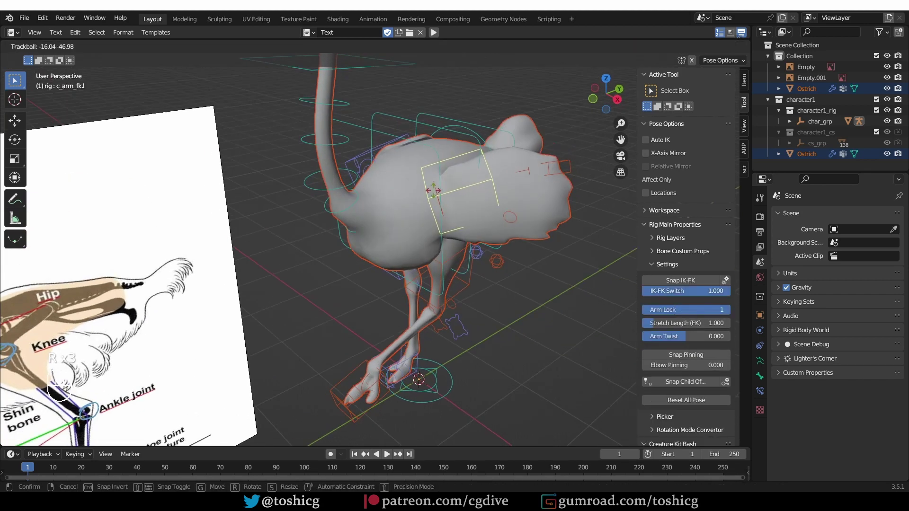
pyautogui.click(396, 142)
# Step: Rotate the right arm FK controller to spread the right wing away from the body
pyautogui.click(393, 141)
pyautogui.moveTo(393, 153); pyautogui.dragTo(478, 118, button='middle')
pyautogui.press('r')
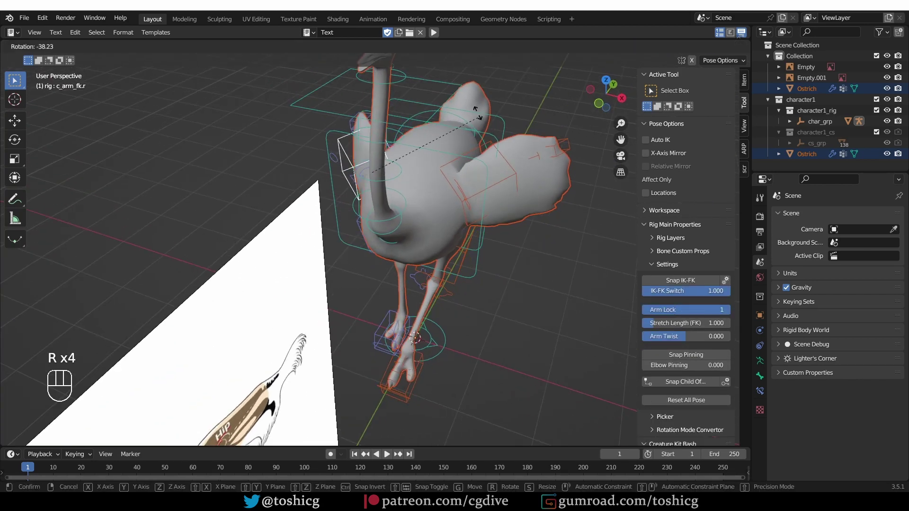
pyautogui.press('r')
pyautogui.click(423, 390)
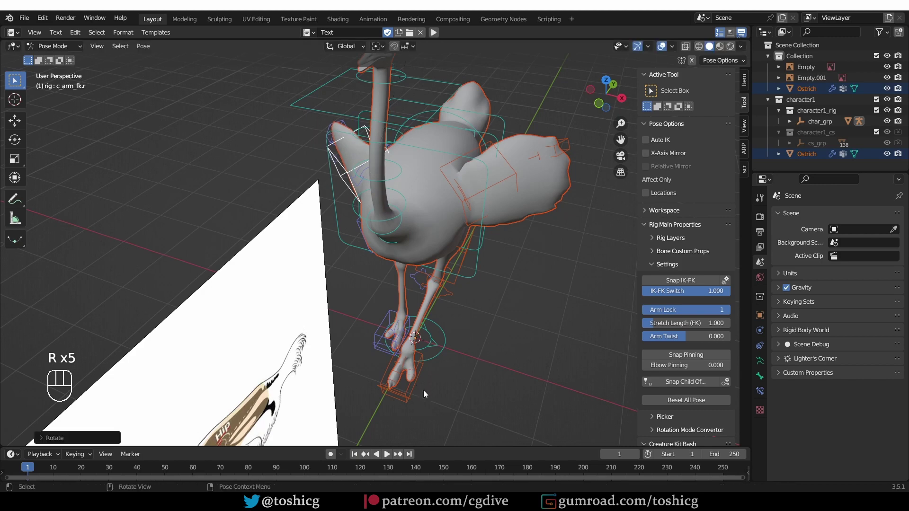
pyautogui.moveTo(355, 299); pyautogui.dragTo(342, 279, button='middle')
pyautogui.press('r')
pyautogui.press('r')
pyautogui.click(471, 273)
# Step: Set Arm Lock to 0 for both arms, and try rotating and moving the spine controller behind the neck
pyautogui.moveTo(705, 310); pyautogui.dragTo(663, 309)
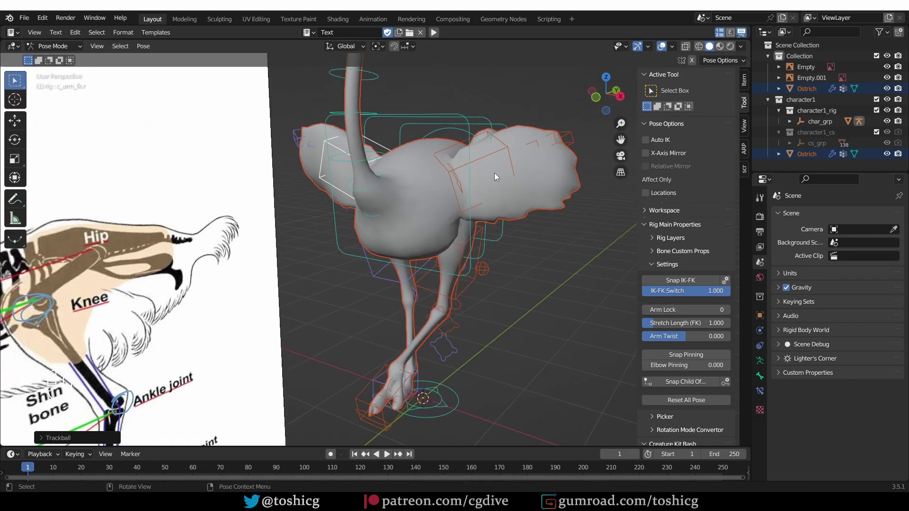
pyautogui.click(500, 154)
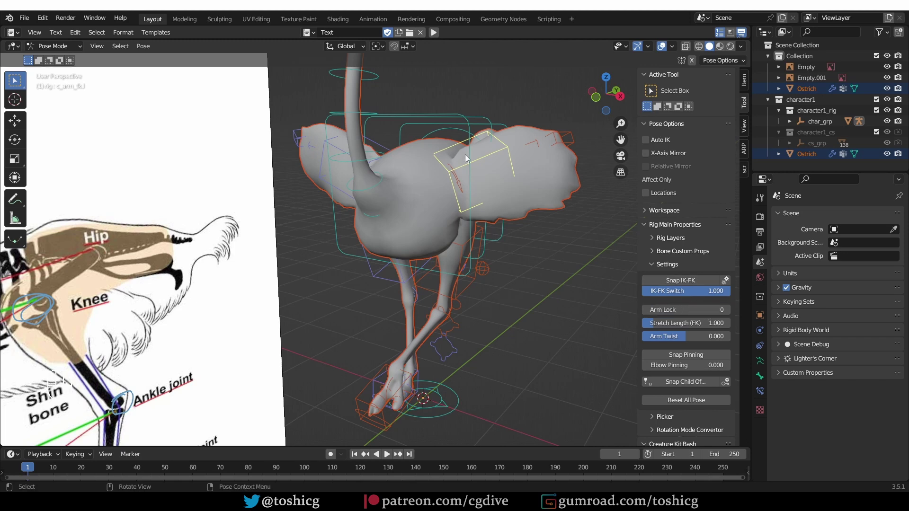
pyautogui.click(476, 116)
pyautogui.press('r')
pyautogui.press('r')
pyautogui.press('r')
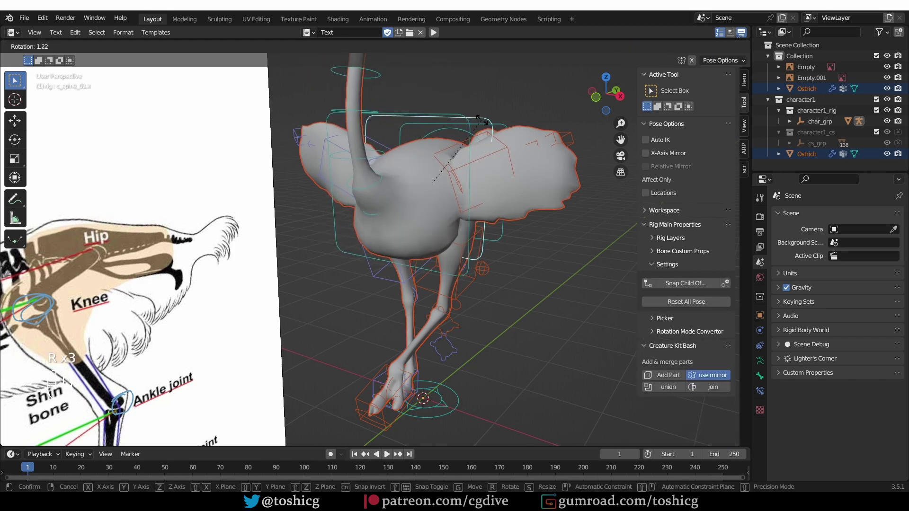
pyautogui.rightClick(481, 121)
pyautogui.press('g')
pyautogui.rightClick(480, 148)
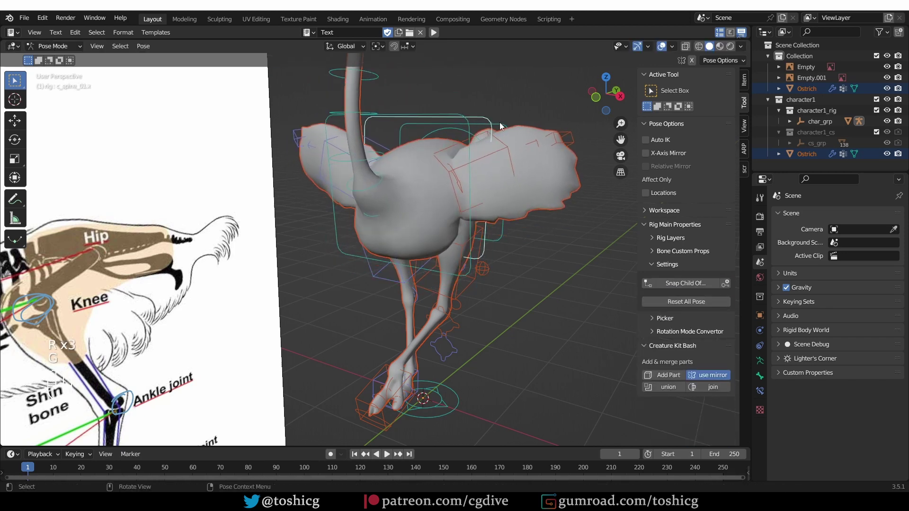